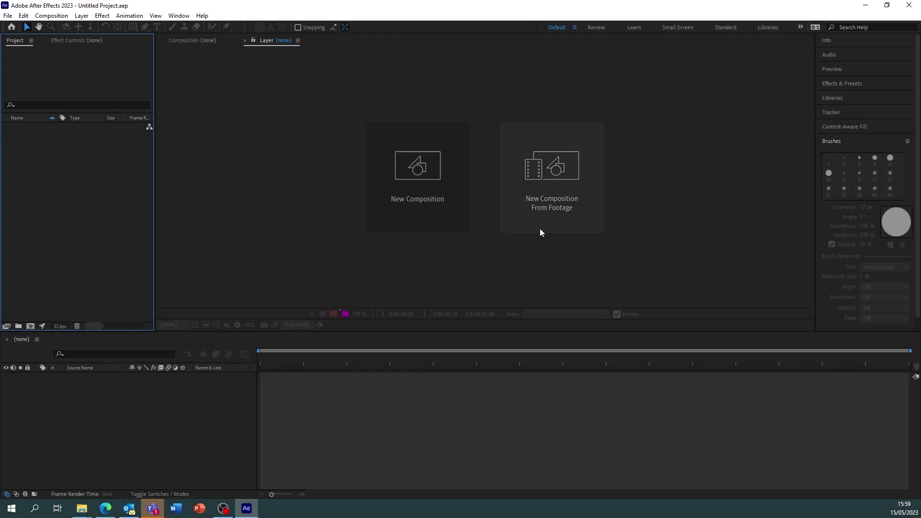
# - Set the project colour depth to 32 bits per channel (float) and save the project
pyautogui.click(59, 327)
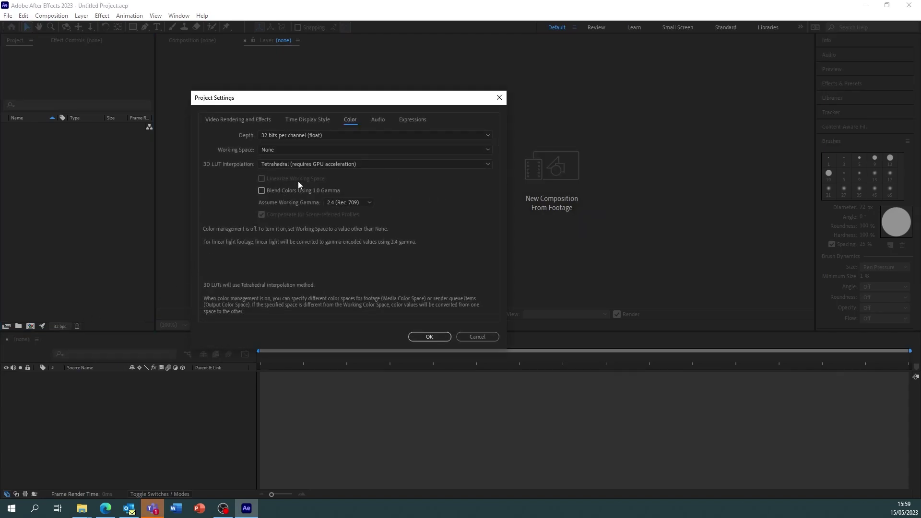
pyautogui.click(306, 137)
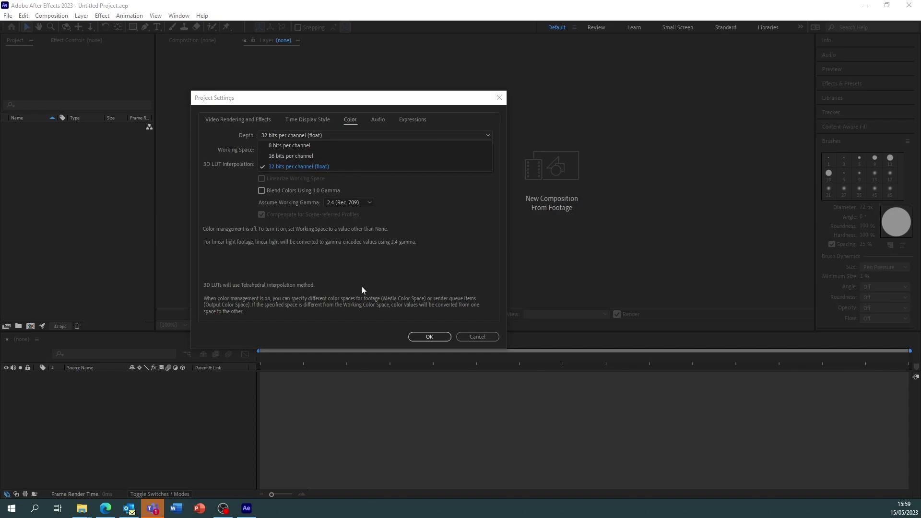
pyautogui.click(418, 335)
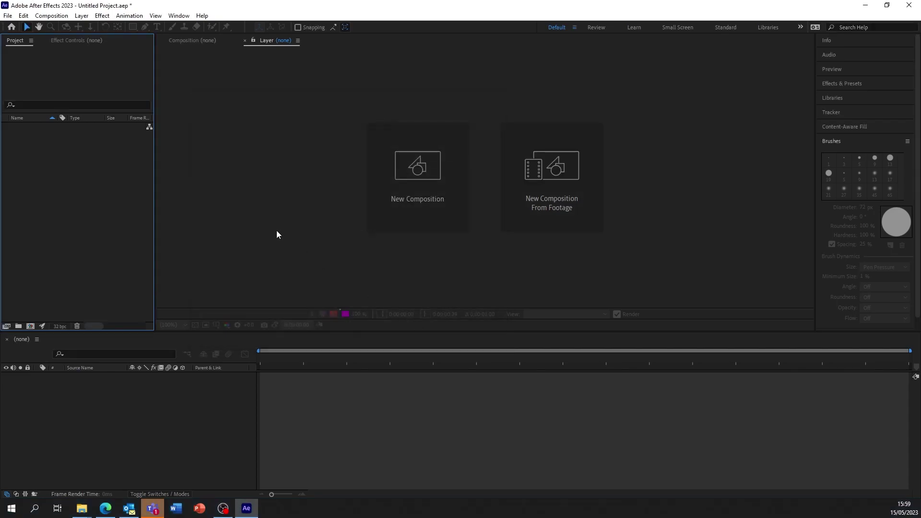
pyautogui.hotkey('ctrl', 's')
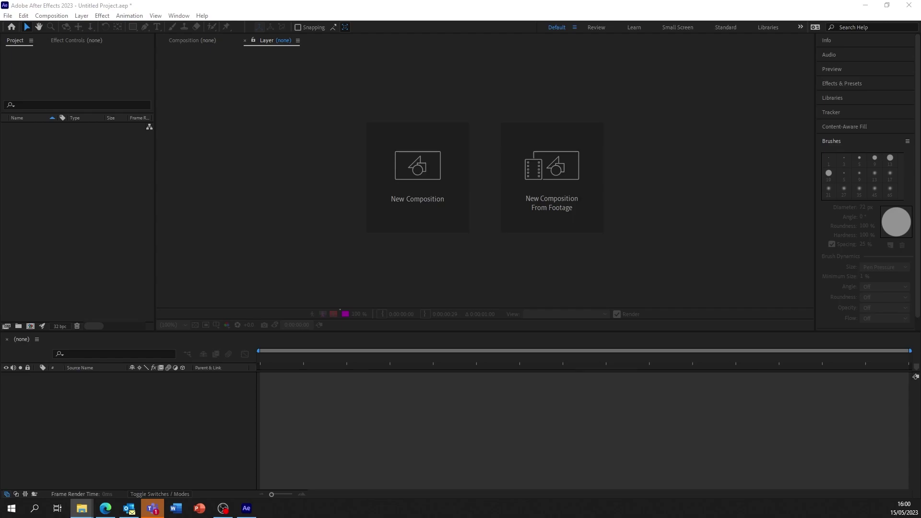
pyautogui.click(82, 508)
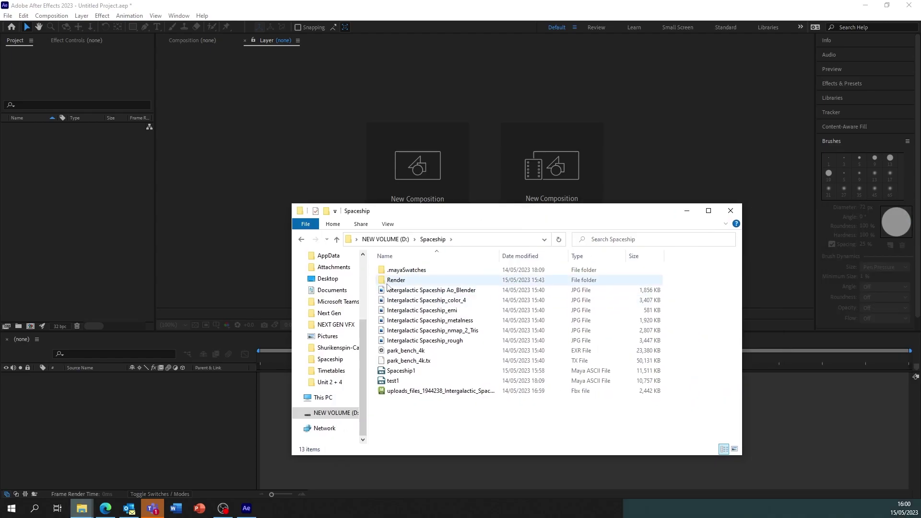
pyautogui.doubleClick(388, 283)
pyautogui.scroll(-4, 452, 387)
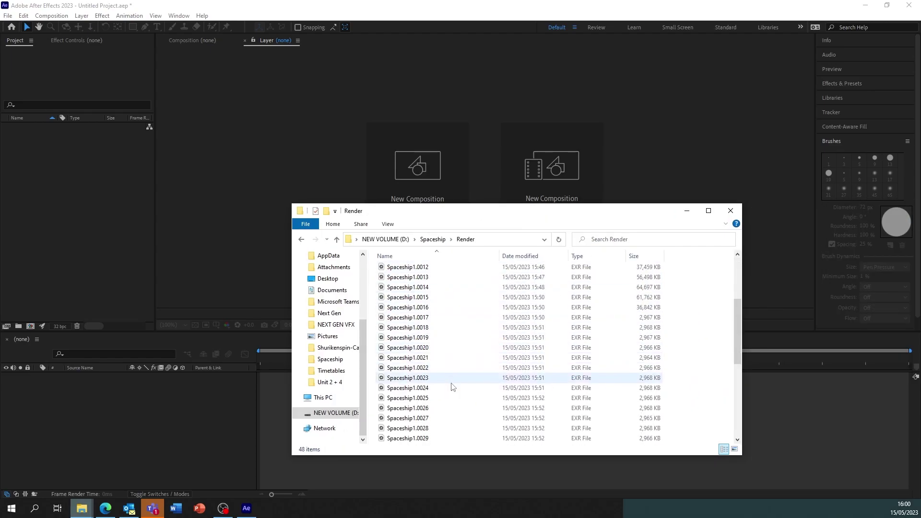
pyautogui.scroll(-2, 434, 412)
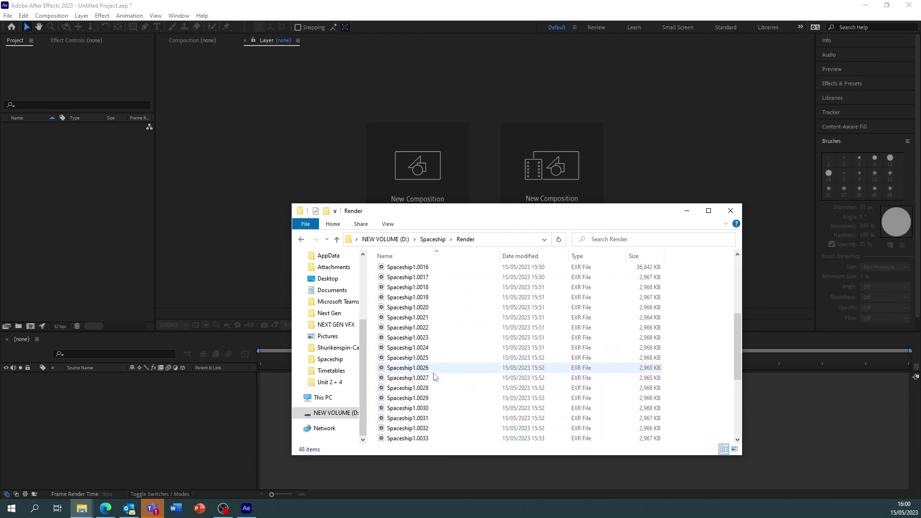
pyautogui.scroll(-2, 434, 376)
pyautogui.click(730, 211)
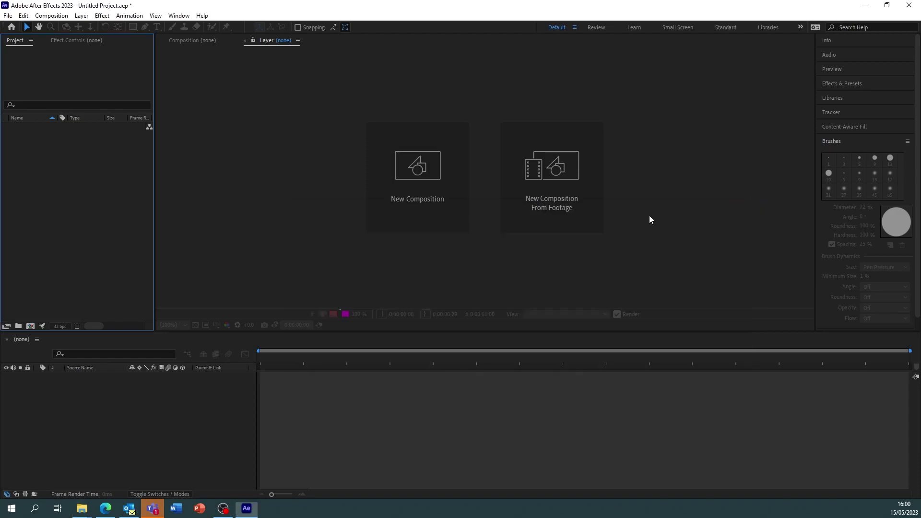
pyautogui.doubleClick(106, 187)
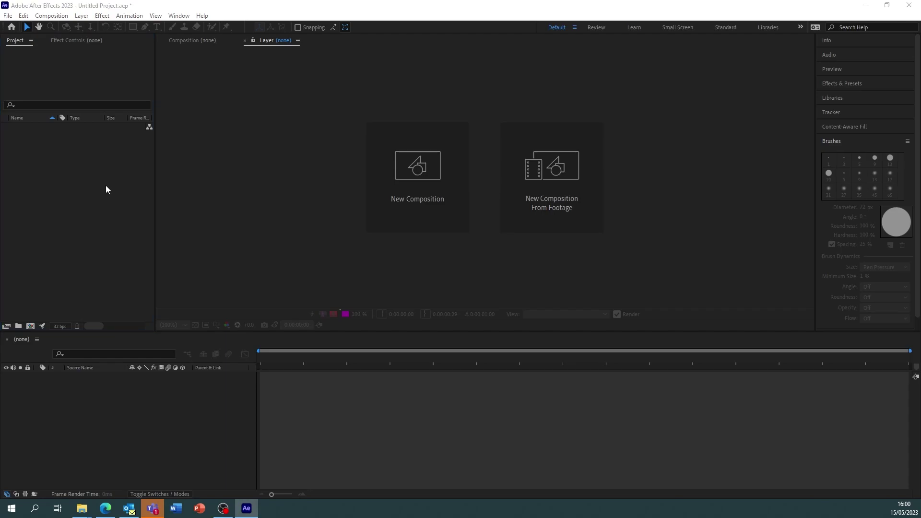
pyautogui.click(449, 28)
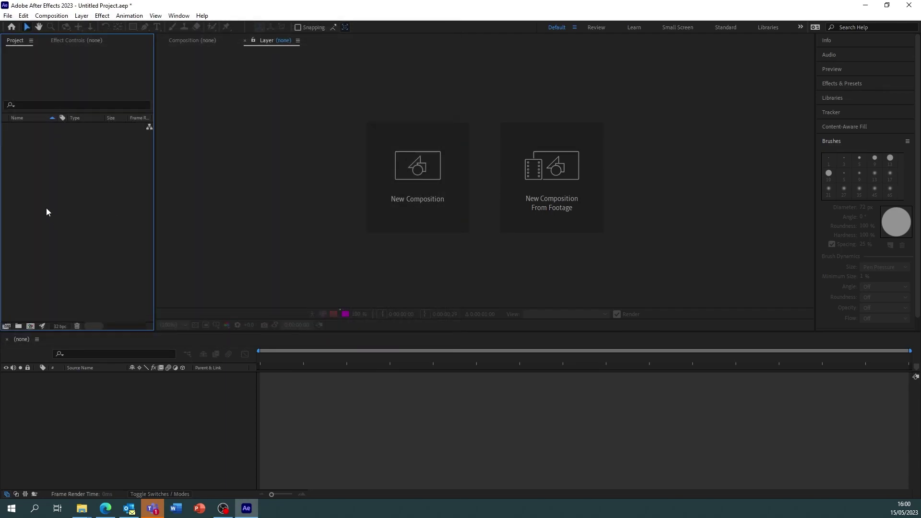
# - Import the Spaceship1.0001 EXR sequence from D:\Spaceship\Render with Create Composition ticked
pyautogui.rightClick(47, 207)
pyautogui.moveTo(94, 262)
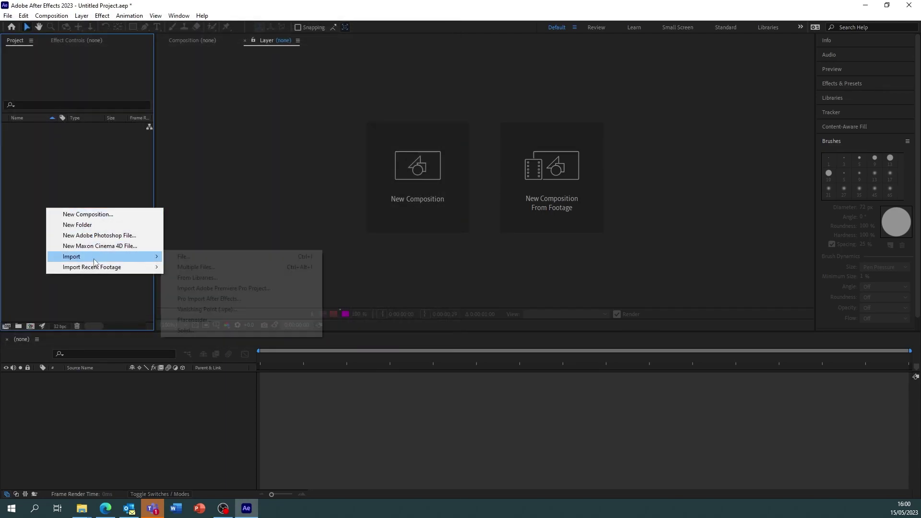
pyautogui.click(192, 257)
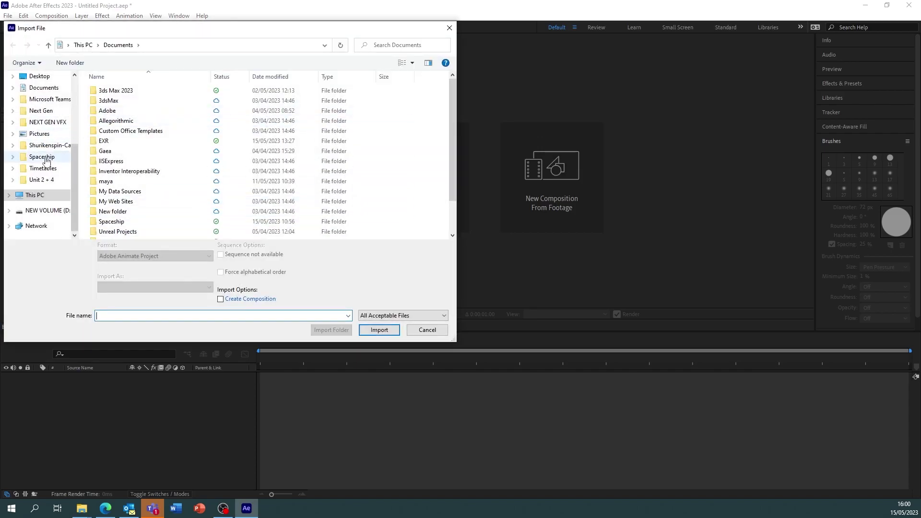
pyautogui.click(45, 211)
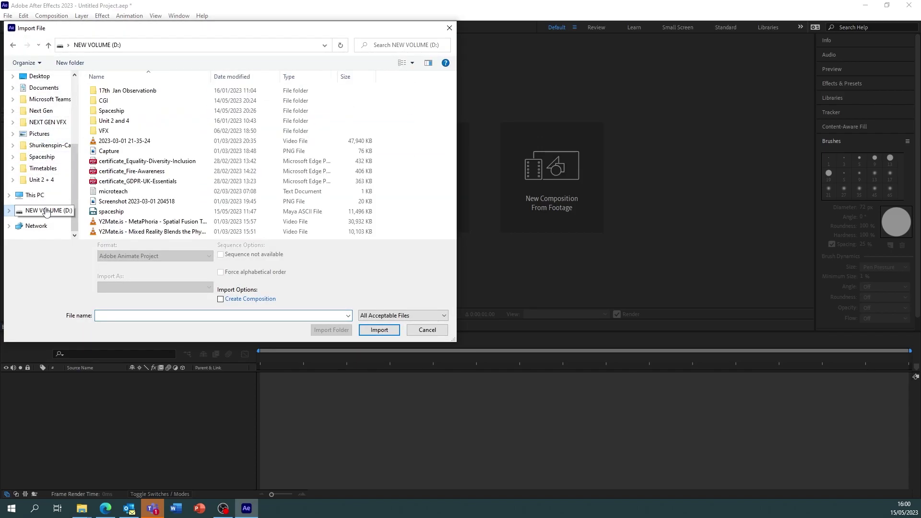
pyautogui.doubleClick(120, 111)
pyautogui.doubleClick(124, 101)
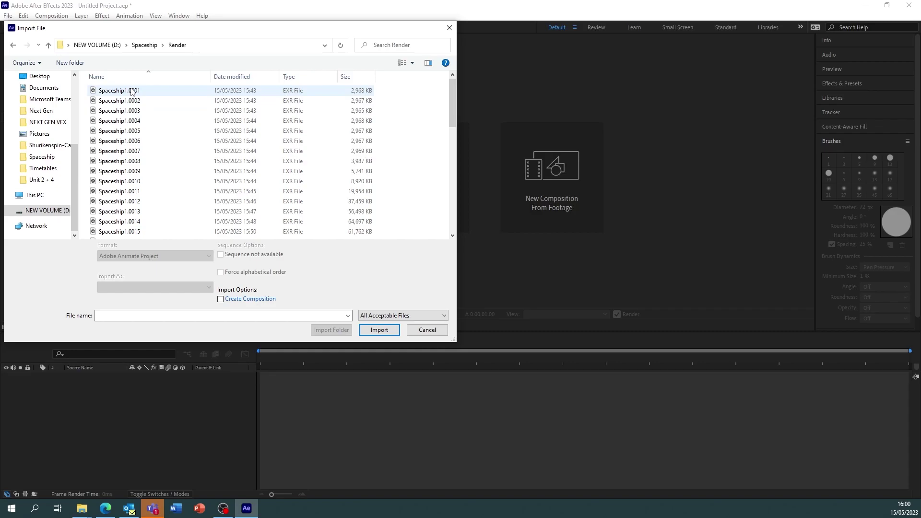
pyautogui.click(133, 91)
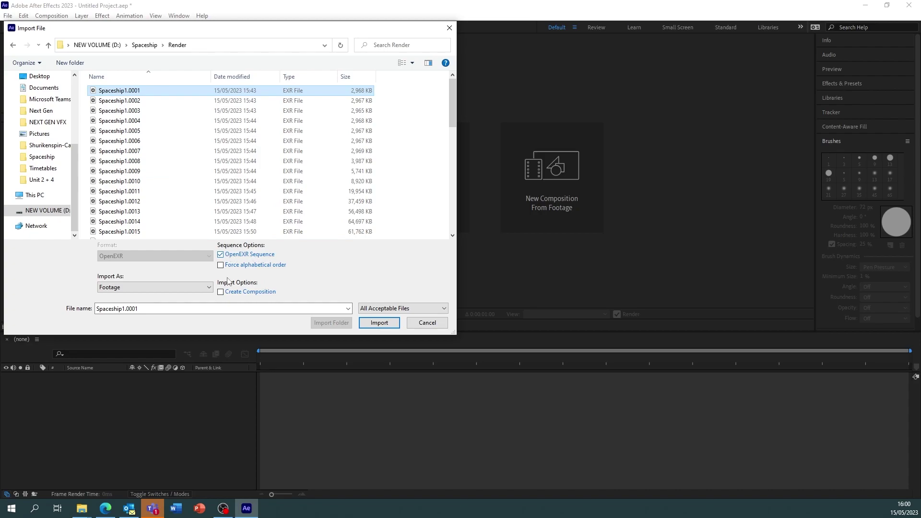
pyautogui.click(221, 292)
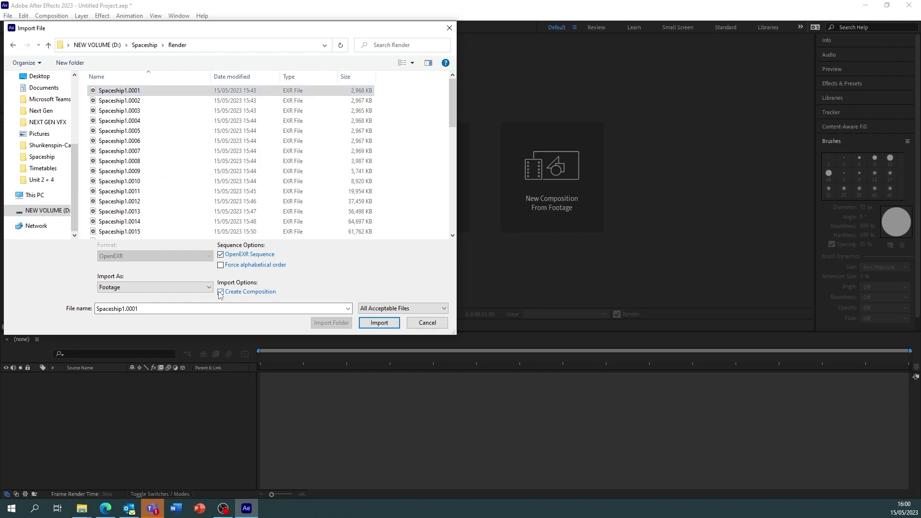
pyautogui.click(372, 325)
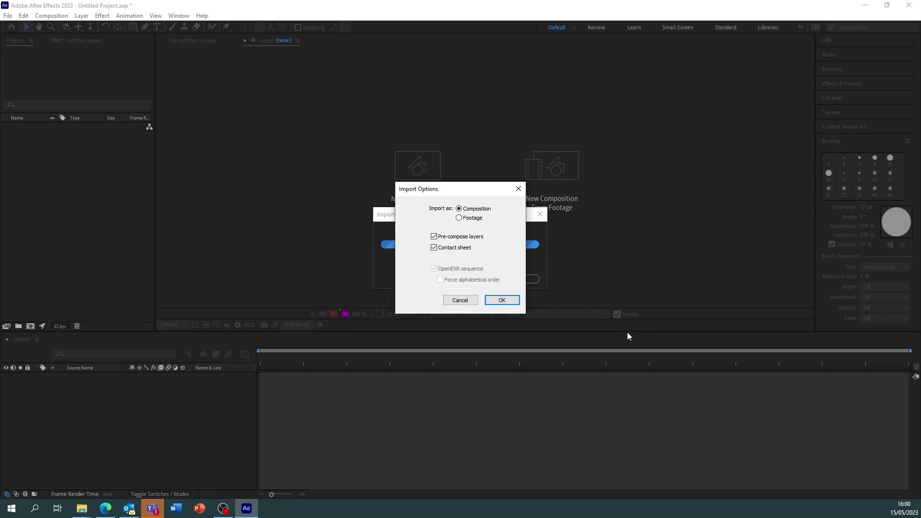
pyautogui.click(514, 301)
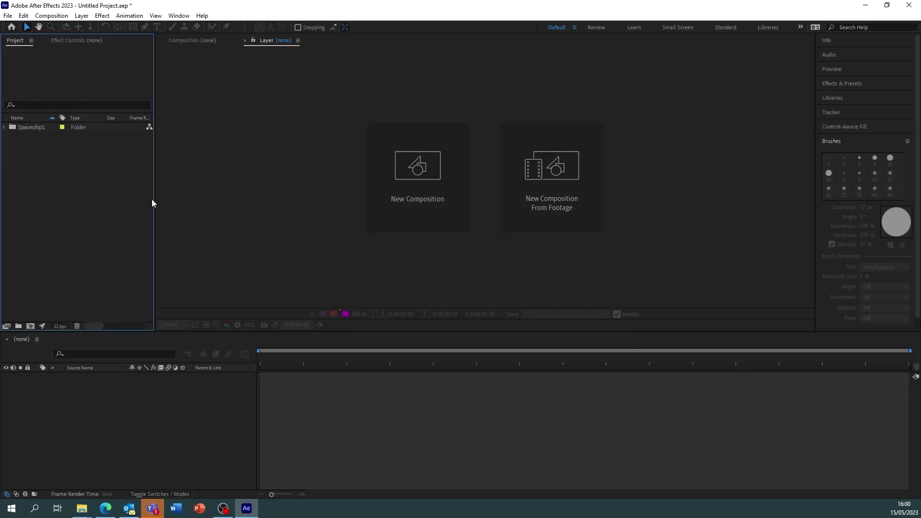
# - Create a new composition from the Spaceship1 EXR footage sequence
pyautogui.click(4, 127)
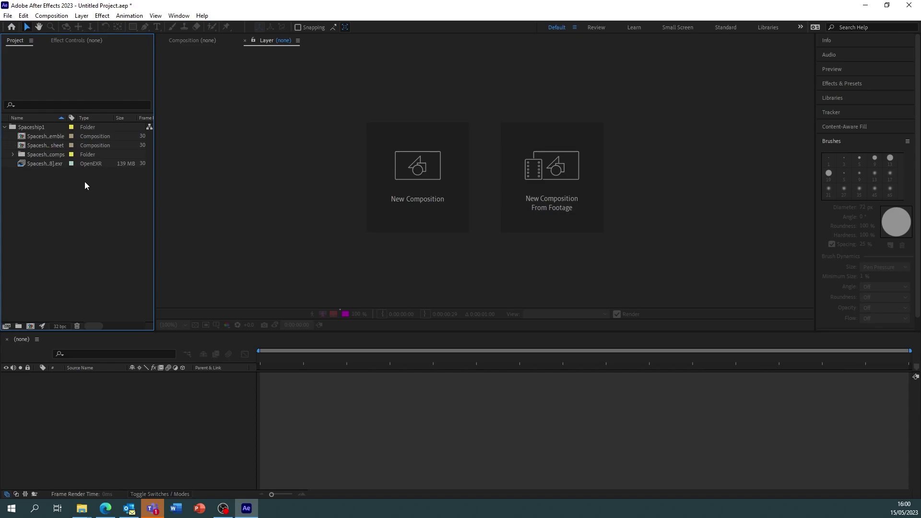
pyautogui.click(36, 166)
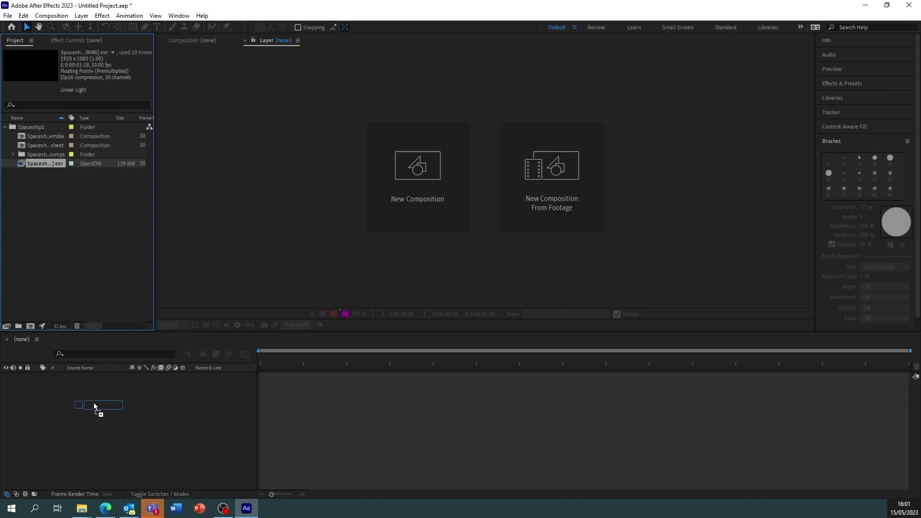
pyautogui.moveTo(94, 402); pyautogui.dragTo(91, 400)
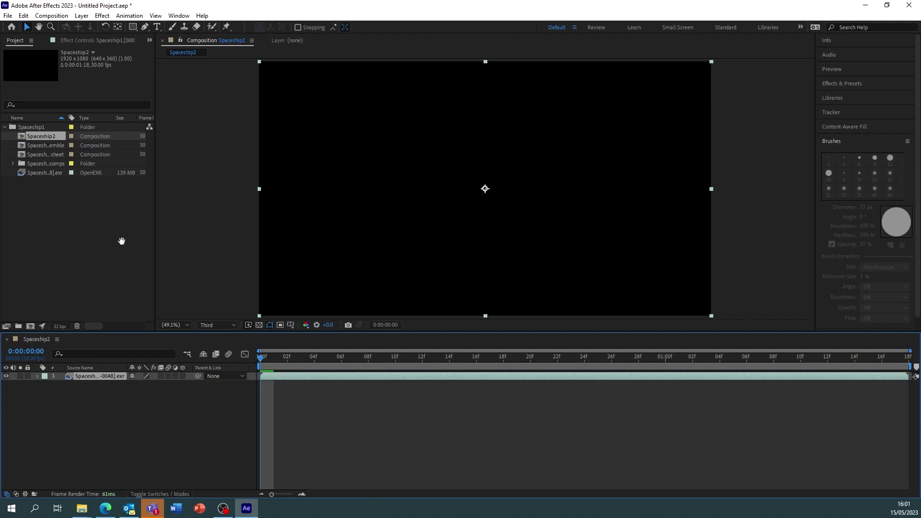
# - Preview the composition playback, then return the playhead to frame 8
pyautogui.press('space')
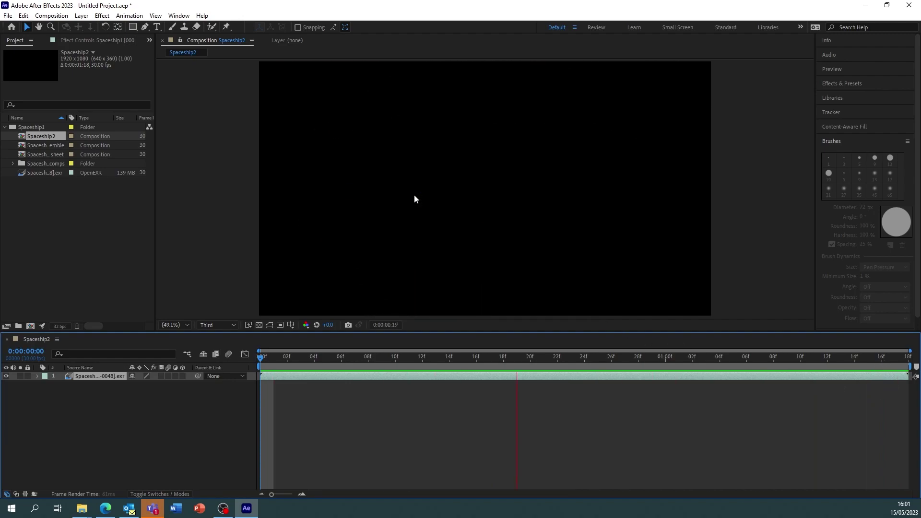
pyautogui.click(490, 358)
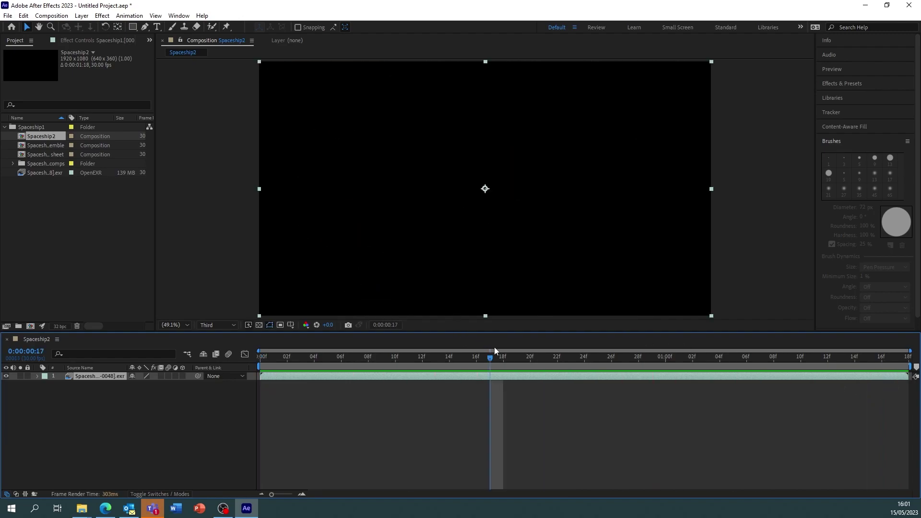
pyautogui.moveTo(489, 359); pyautogui.dragTo(367, 357)
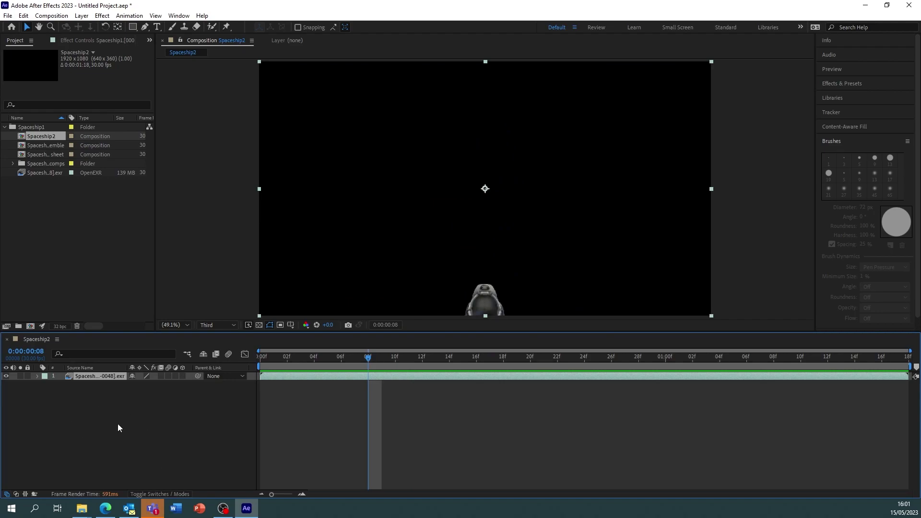
# - Change Spaceship2's frame rate to 24 fps, then preview and return to about one second
pyautogui.rightClick(32, 339)
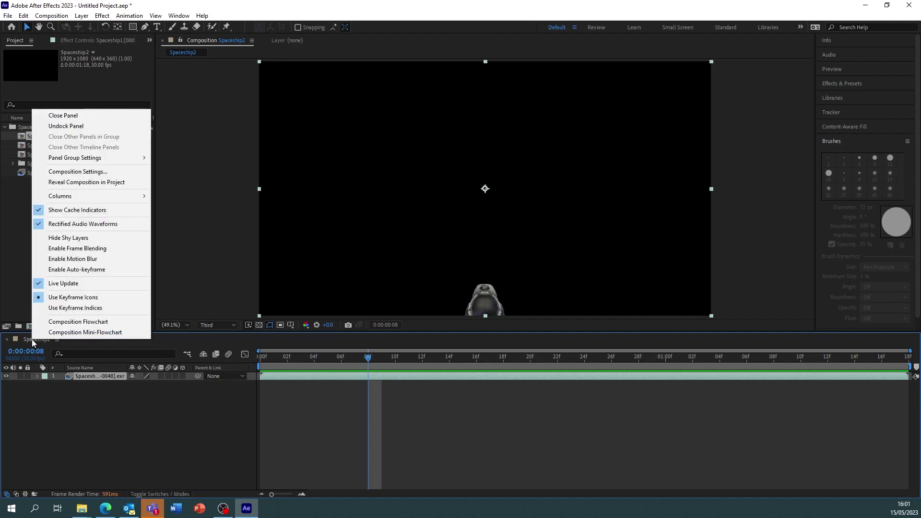
pyautogui.click(84, 172)
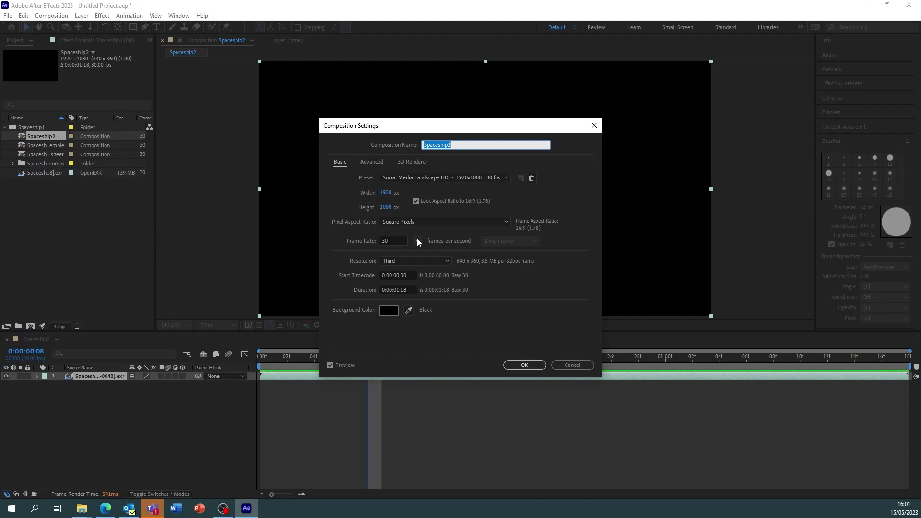
pyautogui.click(416, 239)
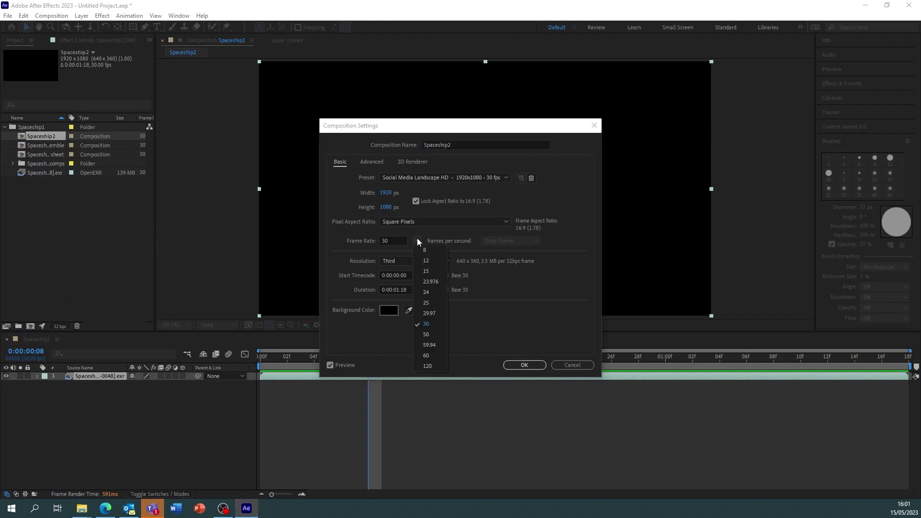
pyautogui.click(427, 293)
pyautogui.click(523, 366)
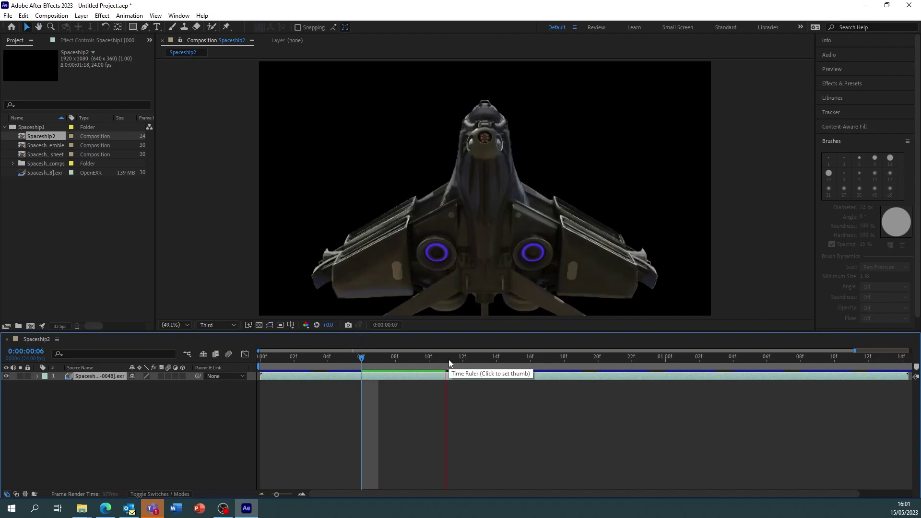
pyautogui.press('space')
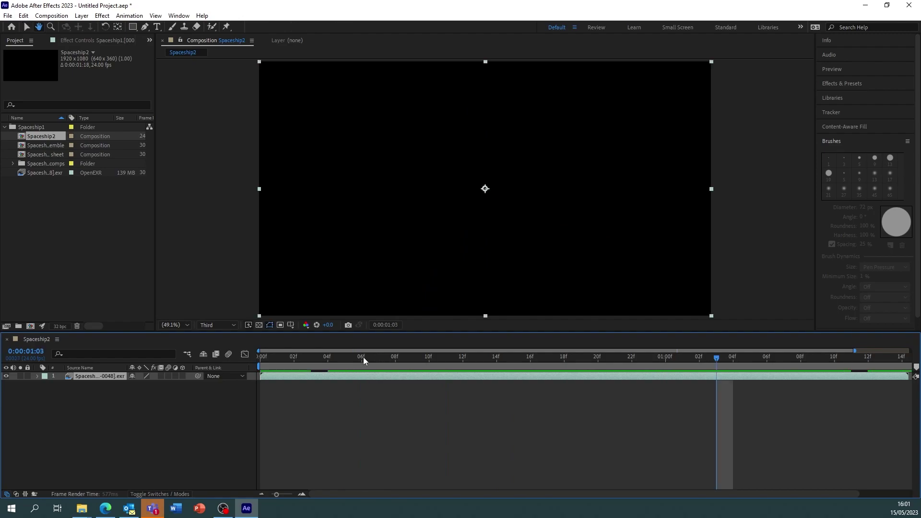
pyautogui.moveTo(716, 358); pyautogui.dragTo(442, 364)
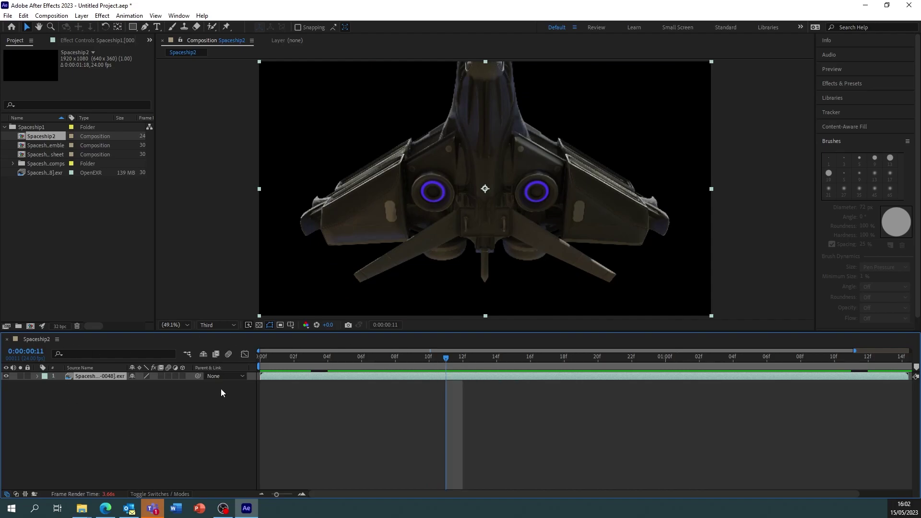
# - Rename the EXR layer 'Beauty' and duplicate it with Ctrl+D
pyautogui.rightClick(97, 379)
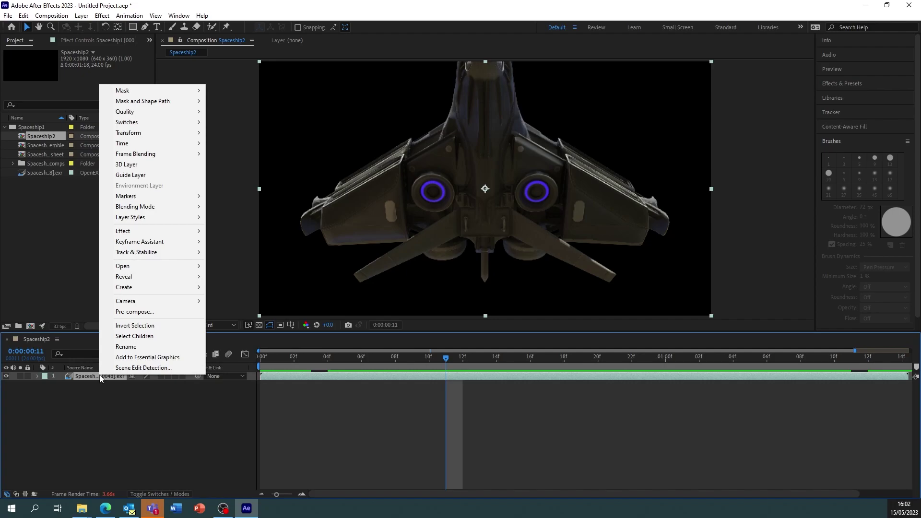
pyautogui.click(144, 347)
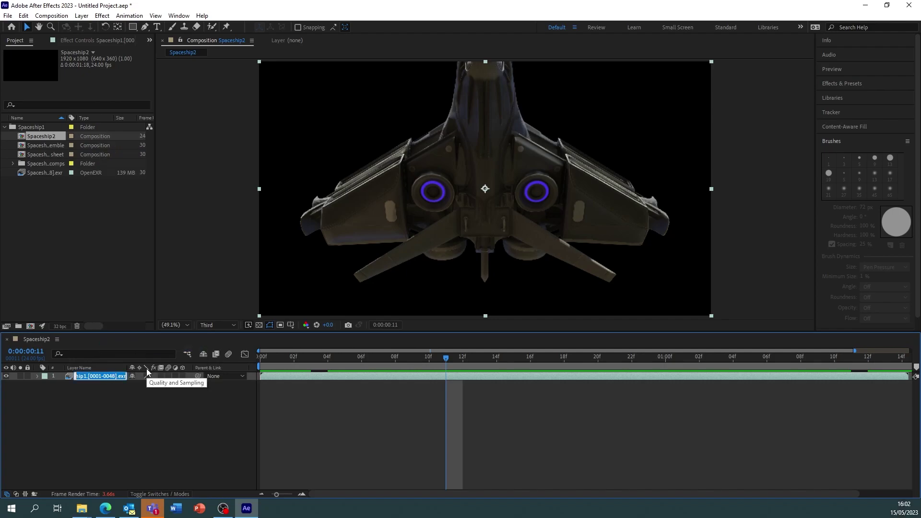
pyautogui.write('Beauty')
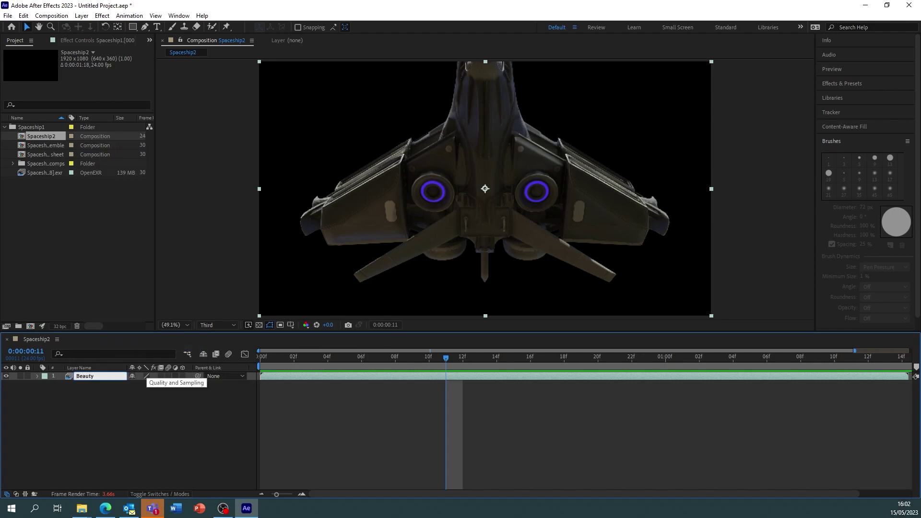
pyautogui.click(231, 404)
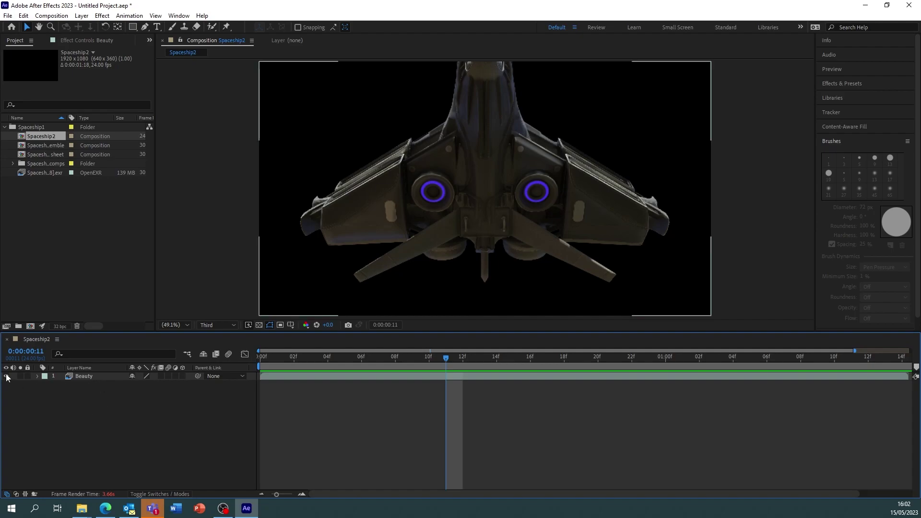
pyautogui.click(99, 379)
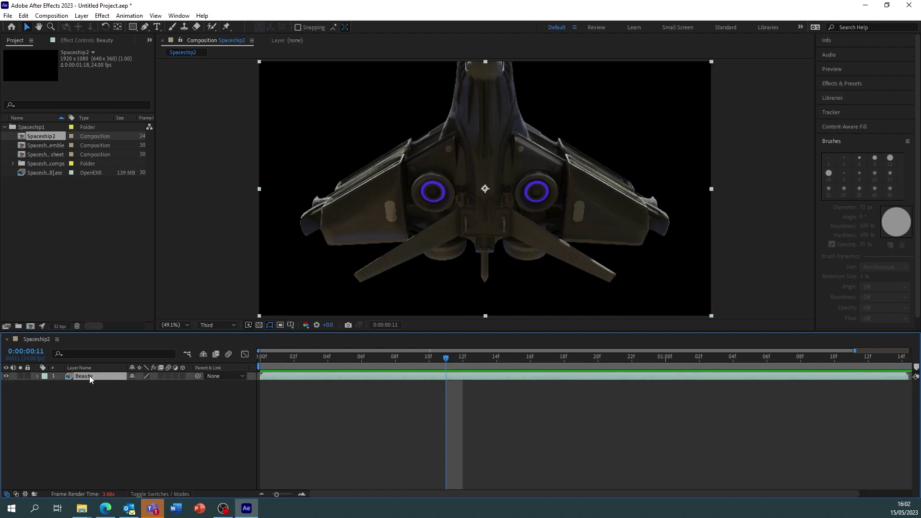
pyautogui.hotkey('ctrl', 'd')
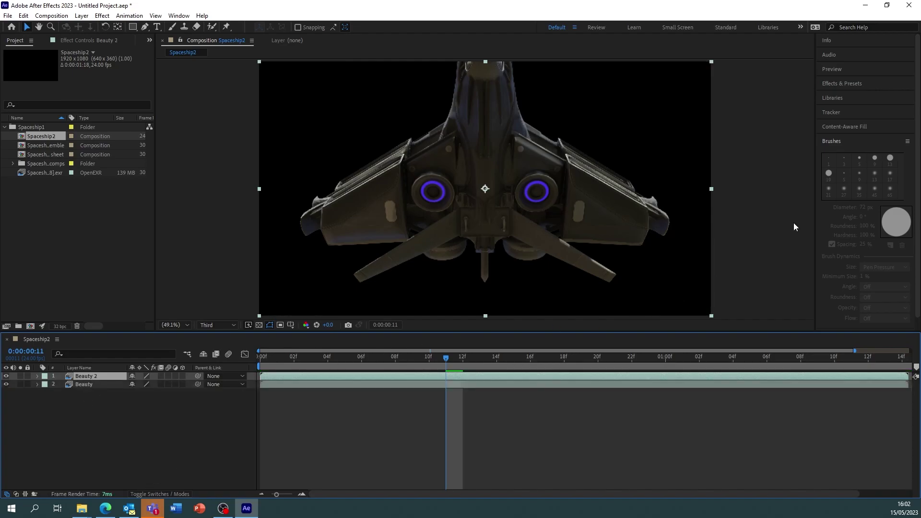
# - Search Effects & Presets for 'extra' and apply EXtractoR to Beauty 2
pyautogui.click(836, 83)
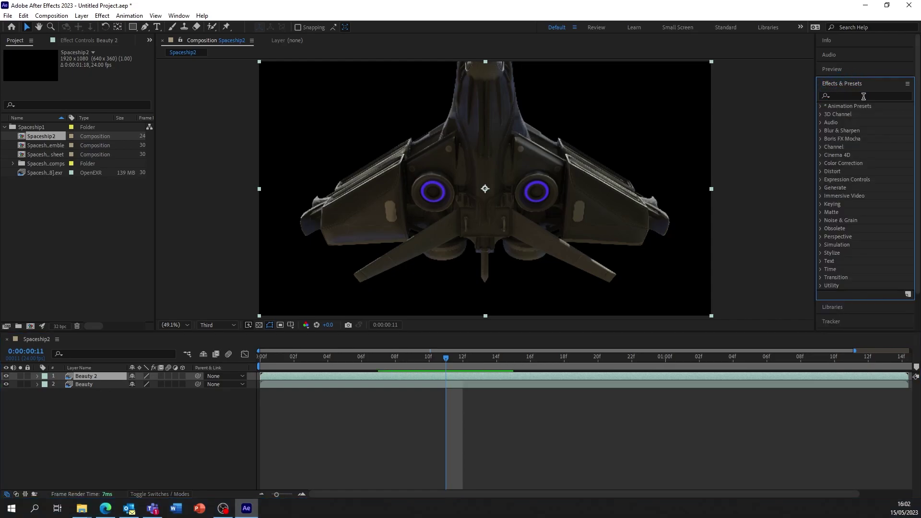
pyautogui.click(861, 96)
pyautogui.write('ex')
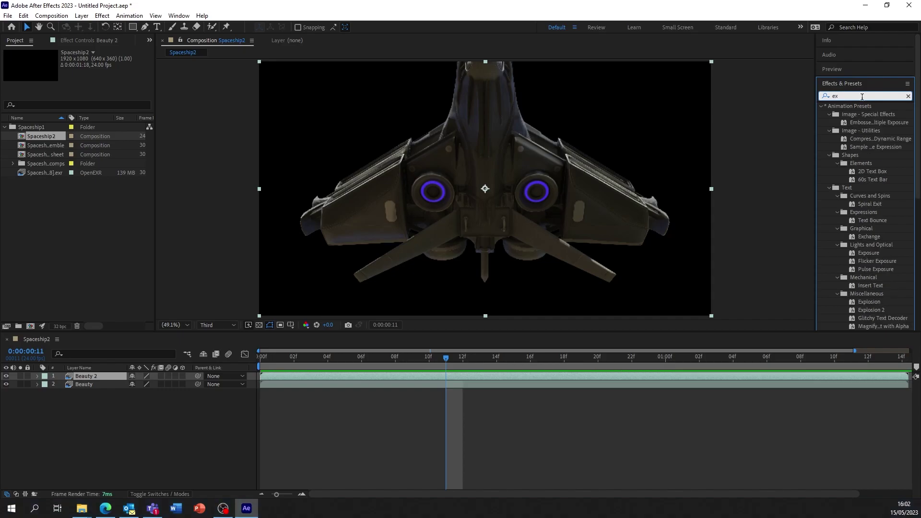
pyautogui.write('tract')
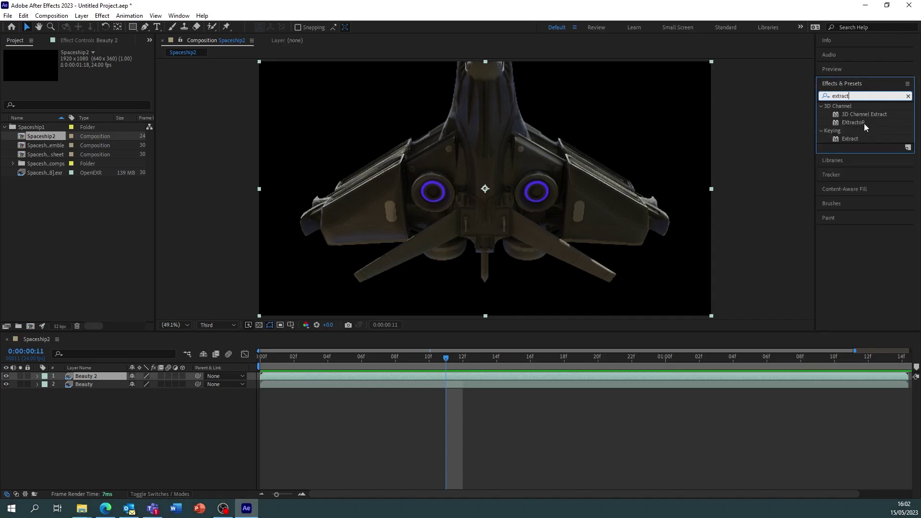
pyautogui.click(865, 123)
pyautogui.moveTo(860, 123); pyautogui.dragTo(97, 384)
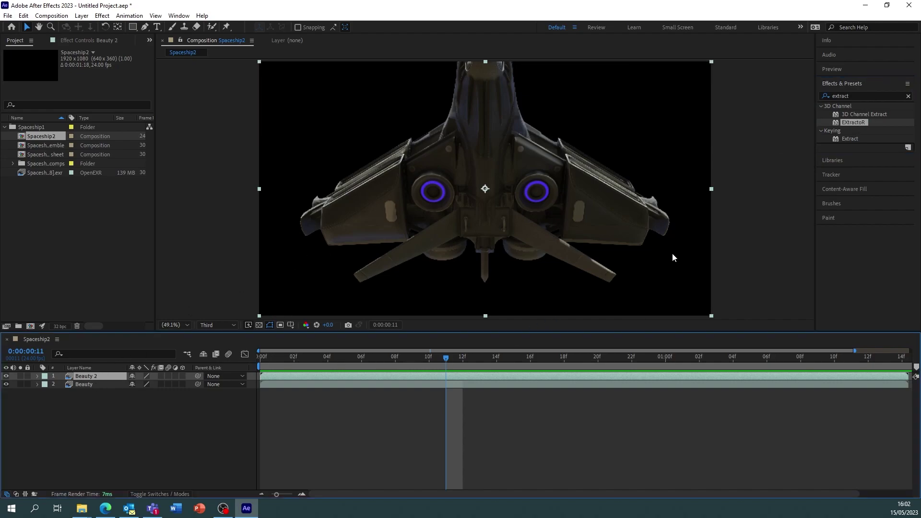
pyautogui.doubleClick(854, 122)
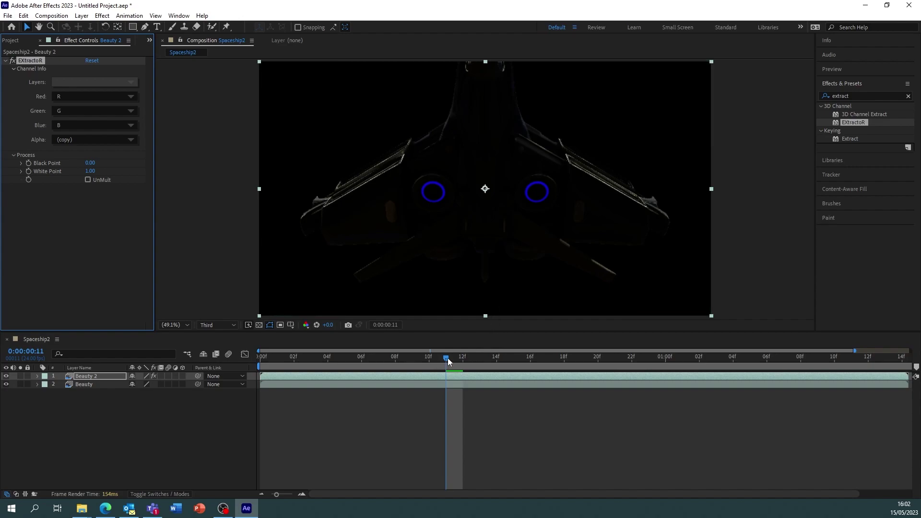
# - At frame 10, hide the Beauty layer while keeping Beauty 2 visible
pyautogui.moveTo(445, 358)
pyautogui.mouseDown()
pyautogui.moveTo(479, 357)
pyautogui.moveTo(429, 357)
pyautogui.mouseUp()
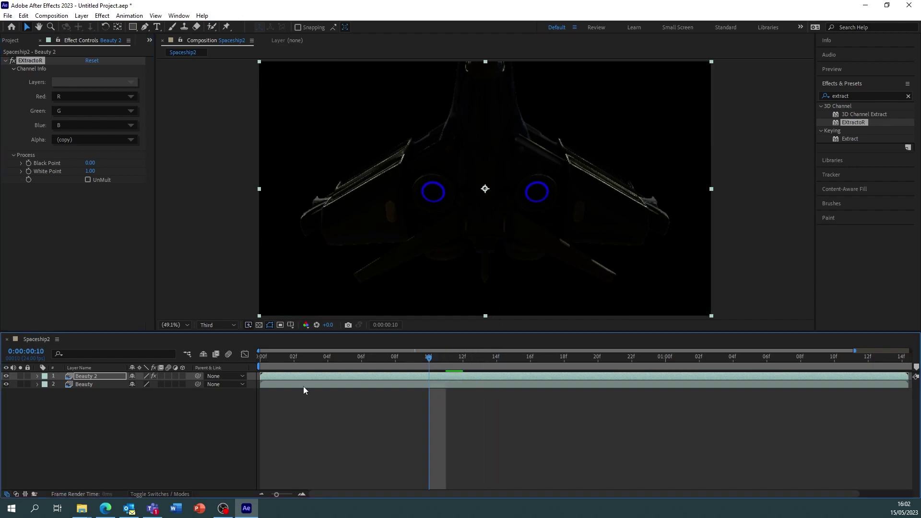
pyautogui.moveTo(6, 384); pyautogui.dragTo(6, 378)
pyautogui.click(6, 384)
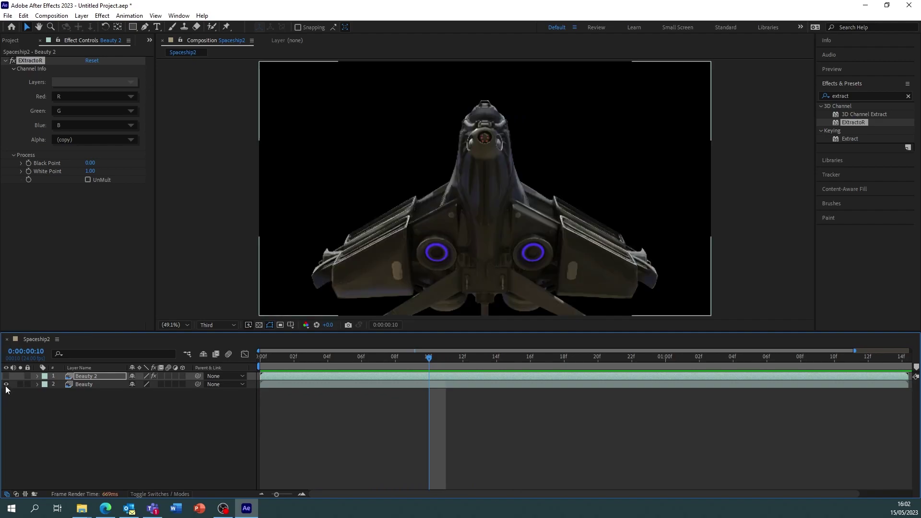
pyautogui.click(6, 384)
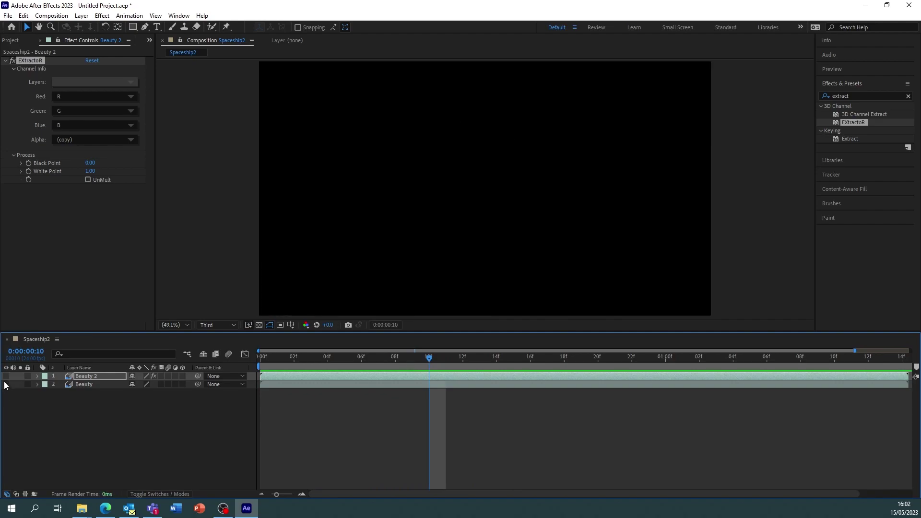
pyautogui.click(6, 377)
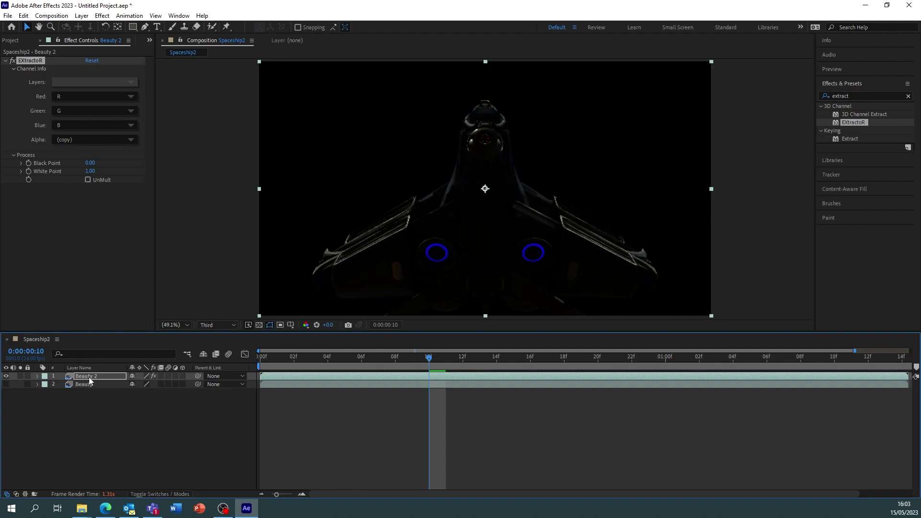
# - Set Beauty 2's EXtractoR to the AOcclusion pass and duplicate it into Beauty 3
pyautogui.click(118, 85)
pyautogui.click(151, 90)
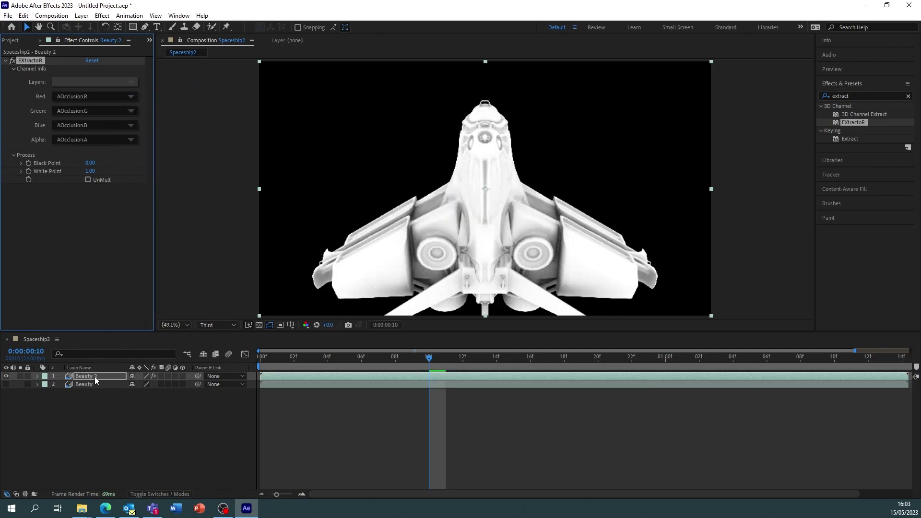
pyautogui.hotkey('ctrl', 'd')
pyautogui.press('Delete')
pyautogui.click(91, 379)
pyautogui.hotkey('ctrl', 'd')
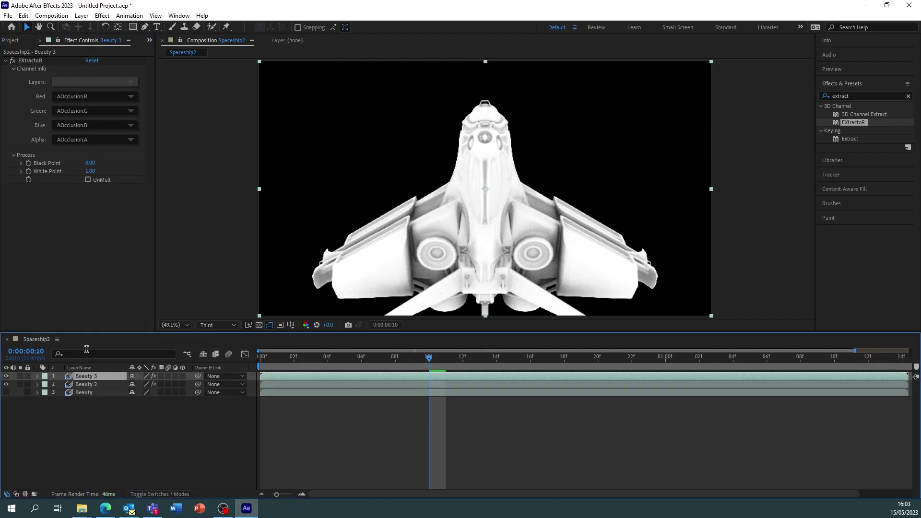
# - Set Beauty 3 to albedo and Beauty 4 to denoise_albedo, duplicating each
pyautogui.click(93, 83)
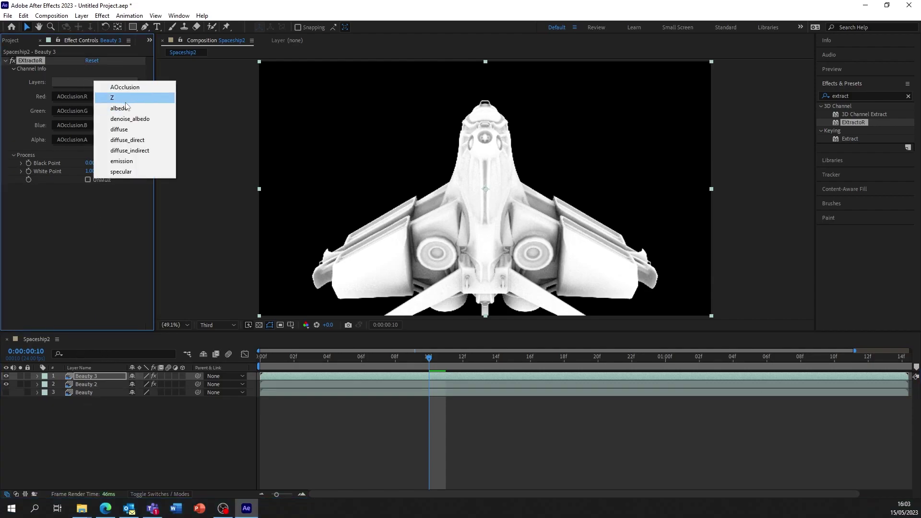
pyautogui.click(126, 111)
pyautogui.click(79, 378)
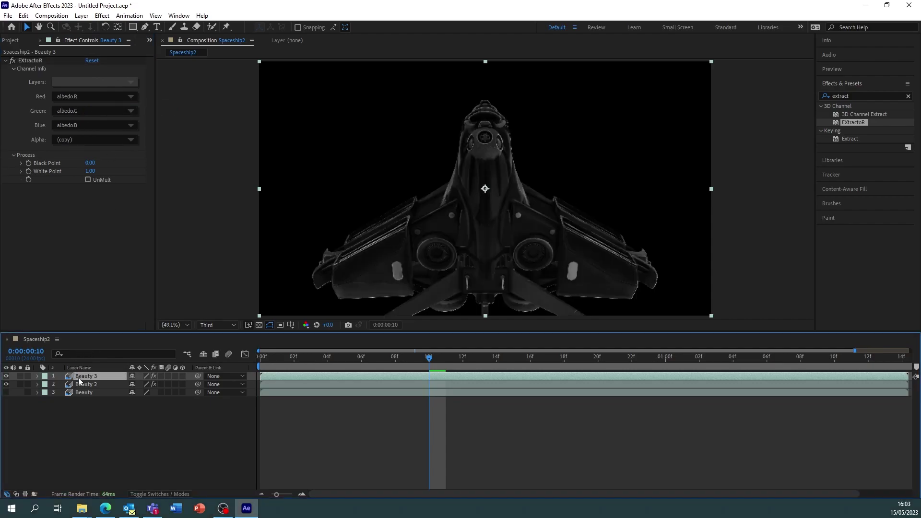
pyautogui.hotkey('ctrl', 'd')
pyautogui.click(129, 82)
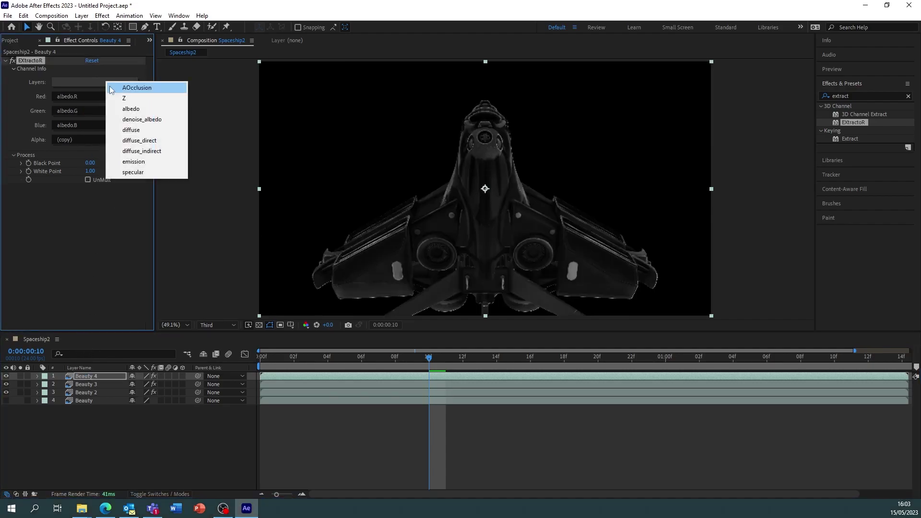
pyautogui.click(192, 119)
pyautogui.click(85, 377)
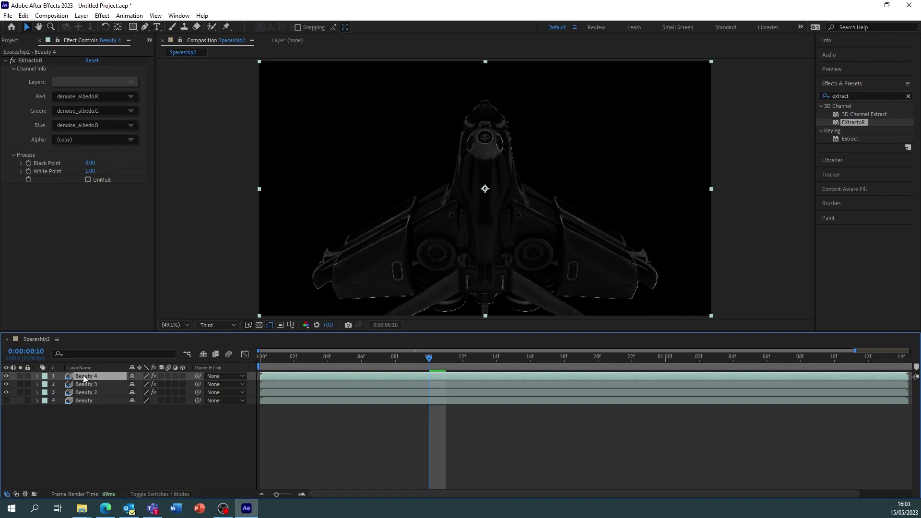
pyautogui.hotkey('ctrl', 'd')
# - Set Beauty 5 to diffuse and Beauty 6 to diffuse_direct, duplicating each
pyautogui.click(90, 83)
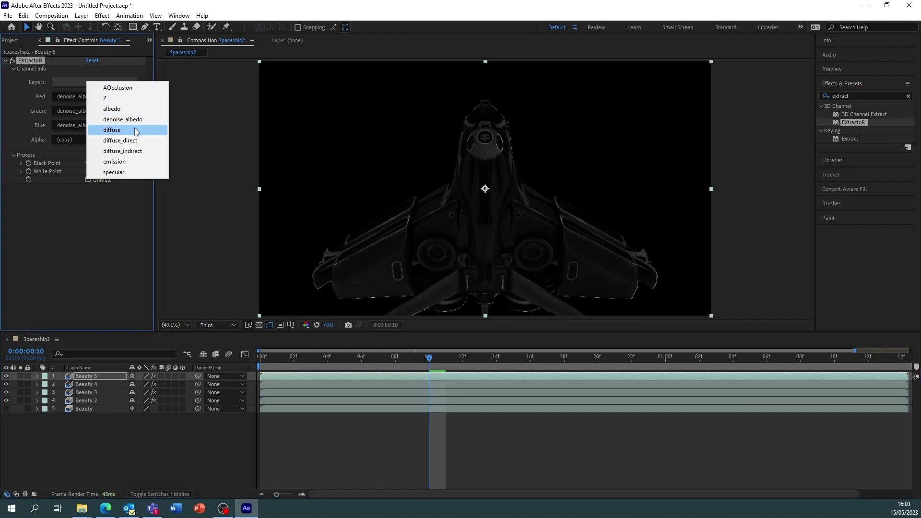
pyautogui.click(106, 133)
pyautogui.click(100, 378)
pyautogui.hotkey('ctrl', 'd')
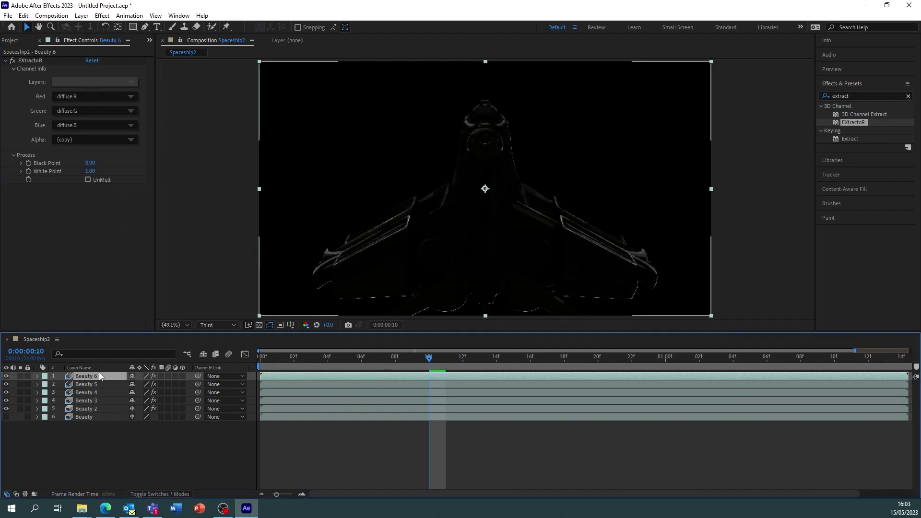
pyautogui.click(117, 84)
pyautogui.click(135, 141)
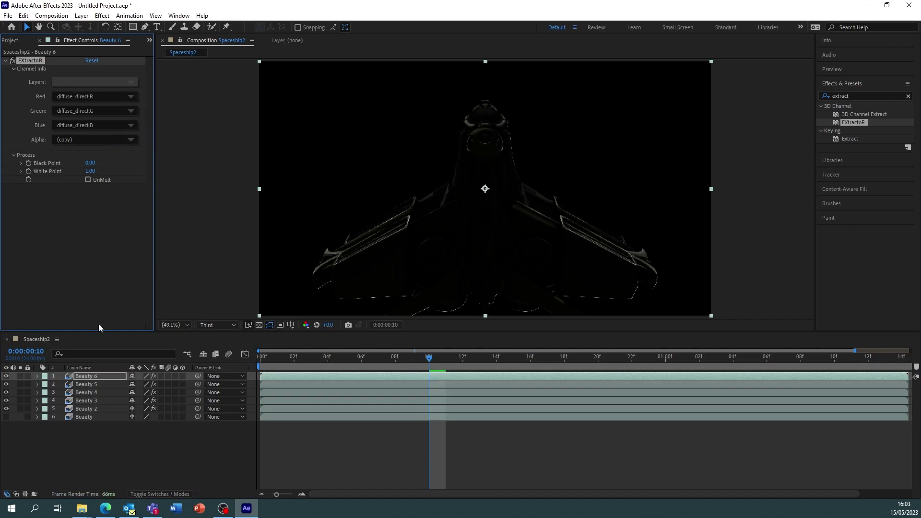
pyautogui.click(98, 378)
pyautogui.hotkey('ctrl', 'd')
# - Set Beauty 7 to diffuse_indirect, Beauty 8 to emission and Beauty 9 to specular
pyautogui.click(115, 86)
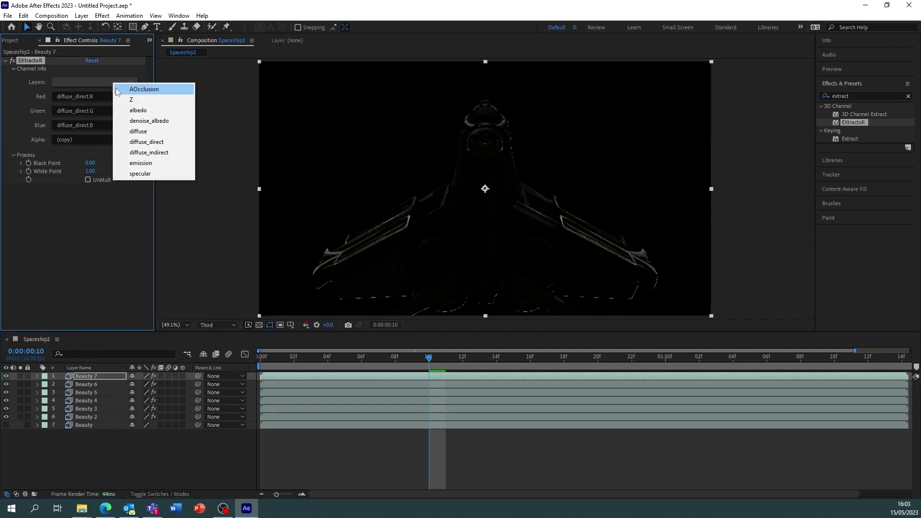
pyautogui.click(139, 152)
pyautogui.click(100, 377)
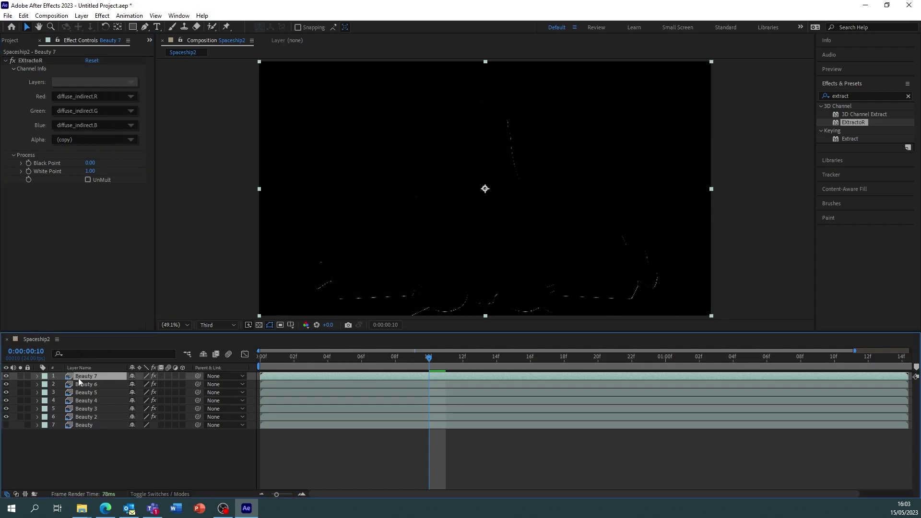
pyautogui.hotkey('ctrl', 'd')
pyautogui.click(95, 84)
pyautogui.click(125, 164)
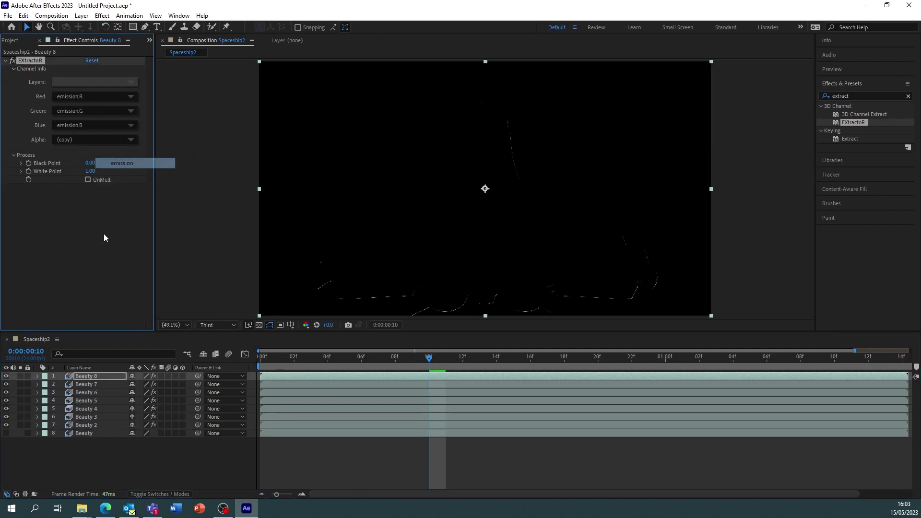
pyautogui.click(90, 378)
pyautogui.hotkey('ctrl', 'd')
pyautogui.click(94, 84)
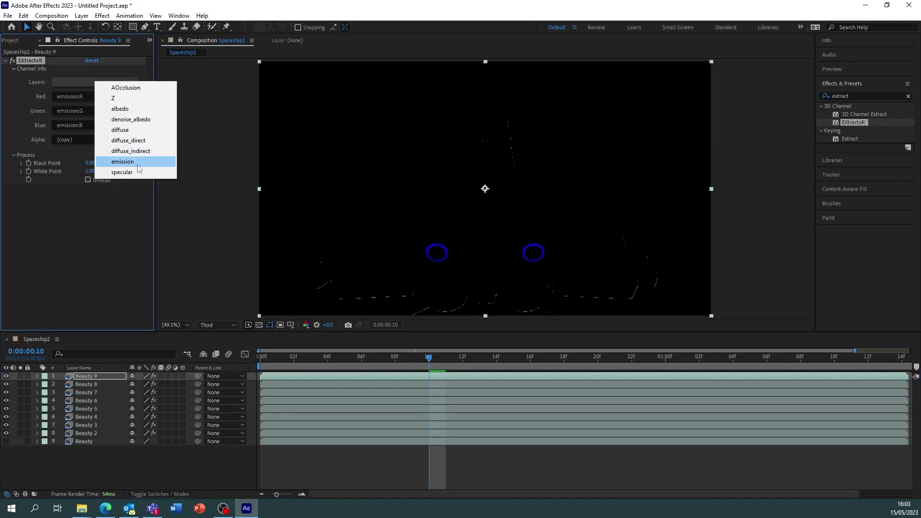
pyautogui.click(133, 172)
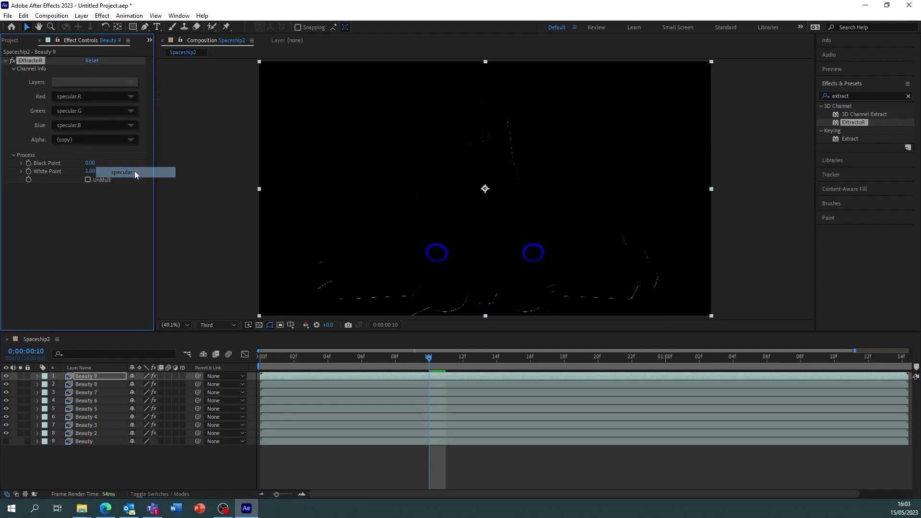
# - Rename Beauty 9 for the specular pass, typing 'Spec'
pyautogui.rightClick(100, 376)
pyautogui.click(127, 349)
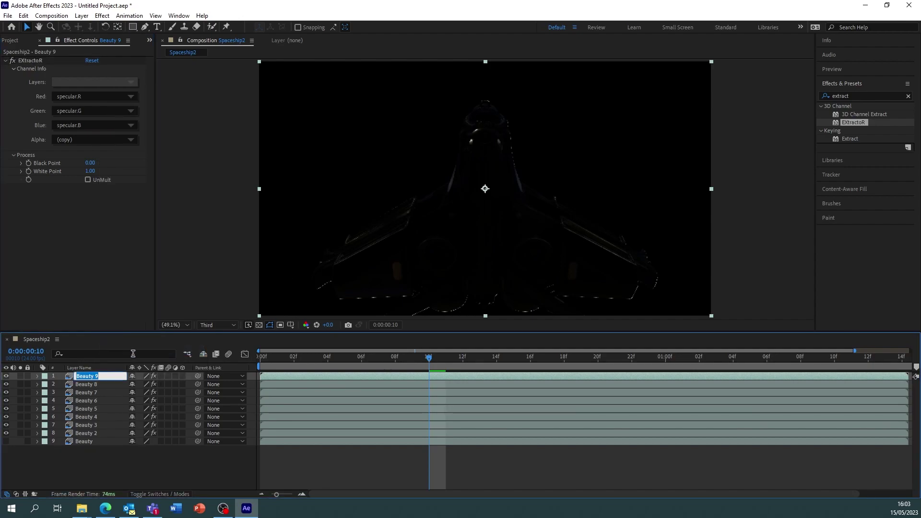
pyautogui.write('Sp')
pyautogui.write('ecular')
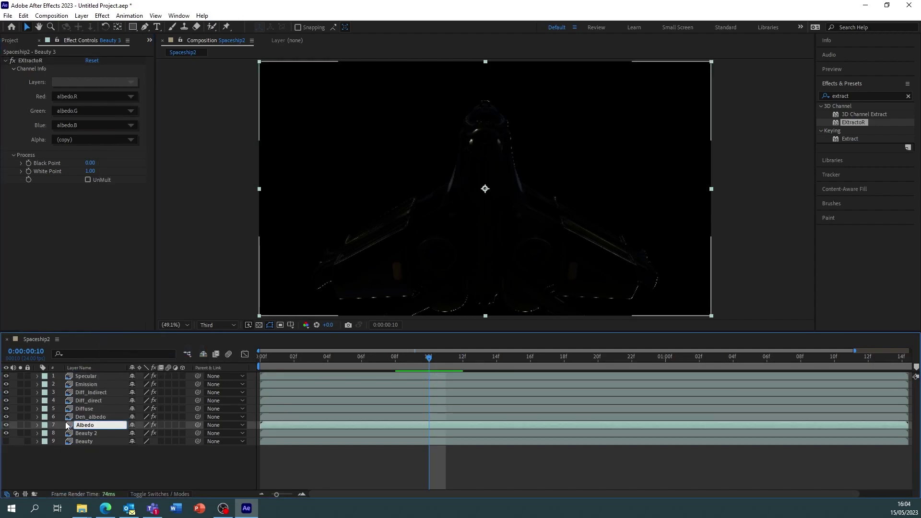
# - Rename the Beauty 2 layer to 'AO'
pyautogui.rightClick(95, 434)
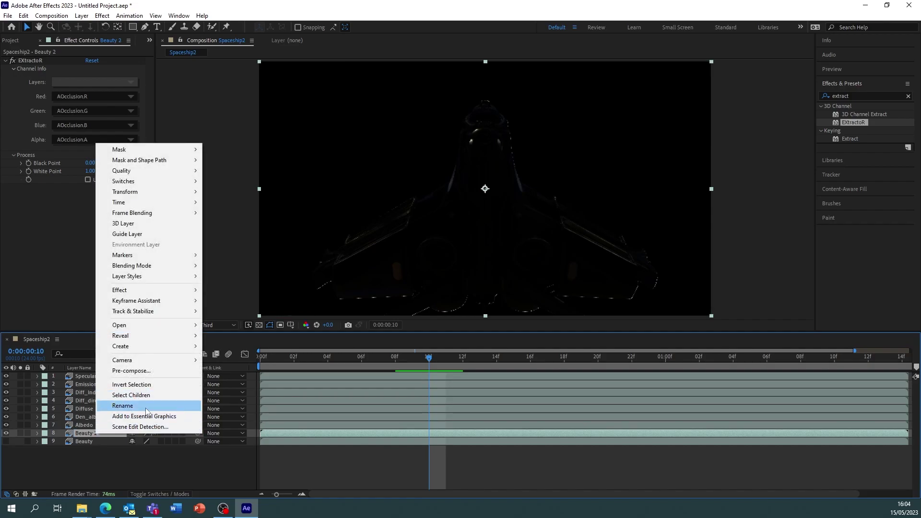
pyautogui.click(125, 406)
pyautogui.write('AO')
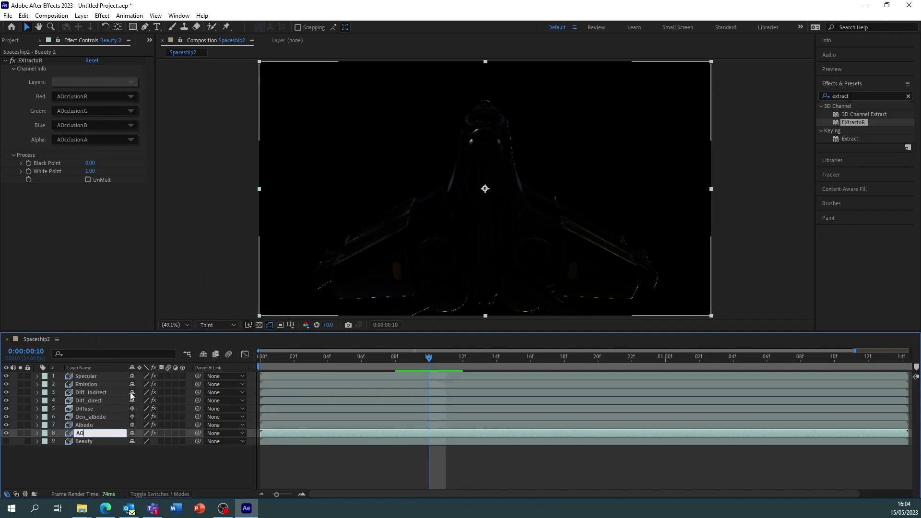
pyautogui.press('Return')
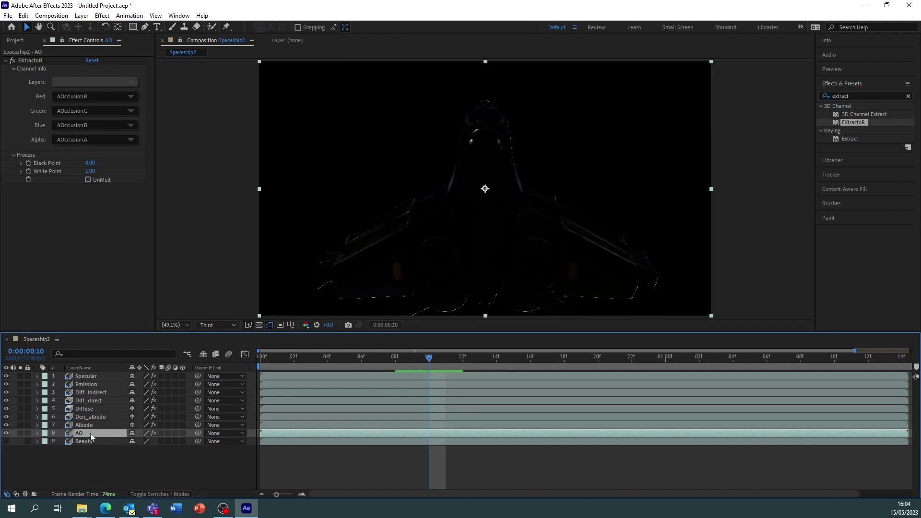
# - Move the AO layer to the top and set its blend mode to Multiply
pyautogui.moveTo(96, 432); pyautogui.dragTo(97, 375)
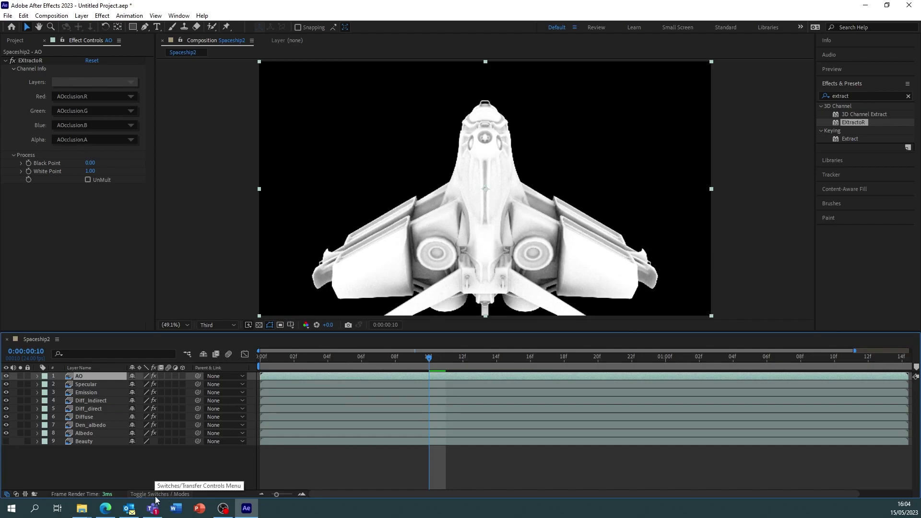
pyautogui.click(188, 492)
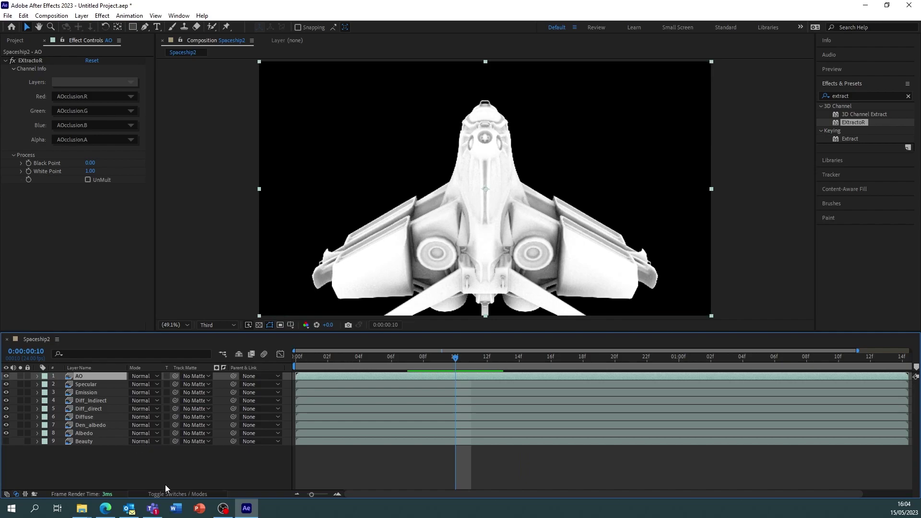
pyautogui.click(155, 378)
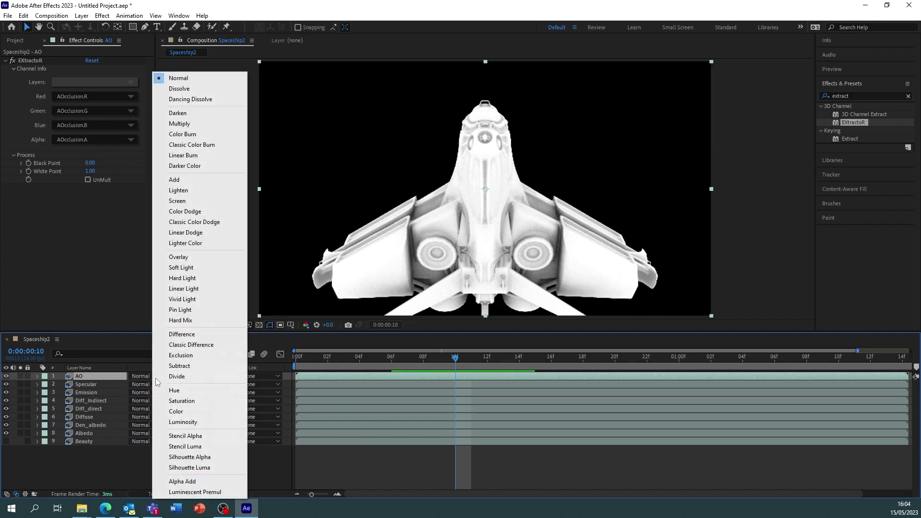
pyautogui.click(186, 125)
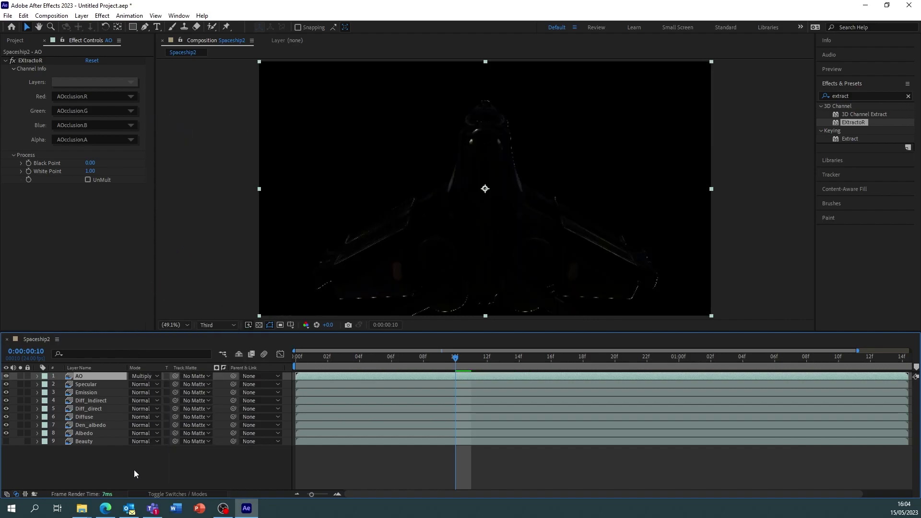
# - Hide the Beauty layer and move Den_albedo and Albedo to the top of the stack
pyautogui.click(6, 440)
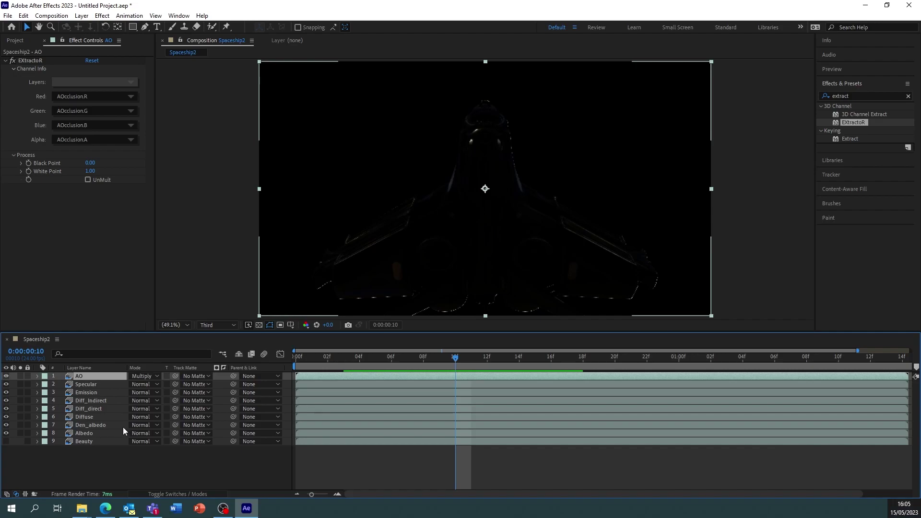
pyautogui.click(91, 425)
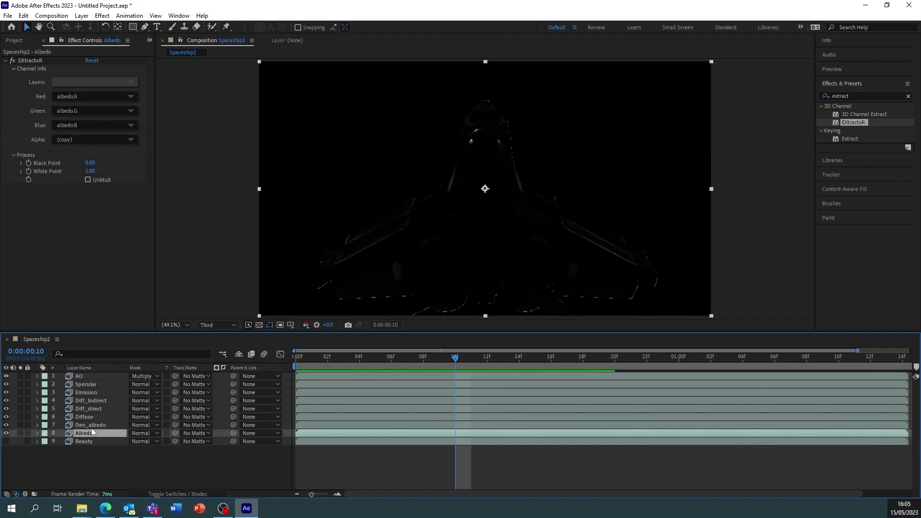
pyautogui.moveTo(91, 428); pyautogui.dragTo(92, 375)
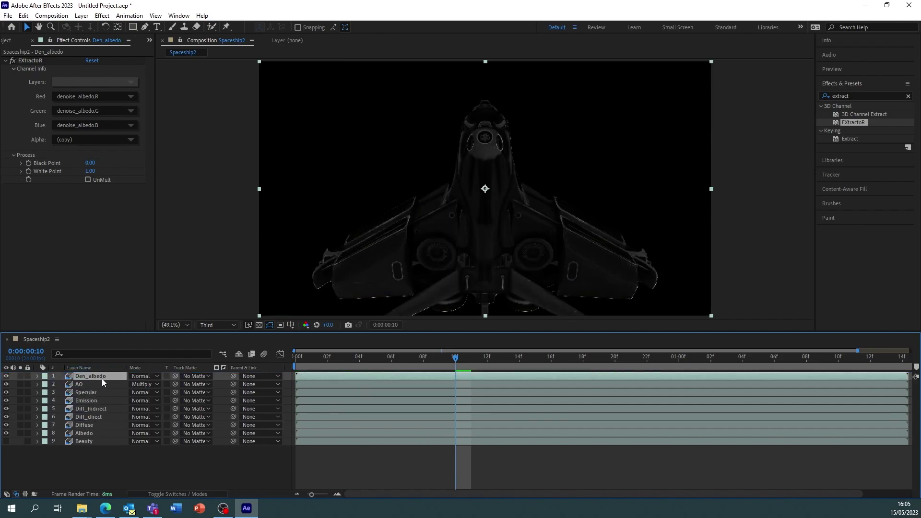
pyautogui.moveTo(90, 433); pyautogui.dragTo(102, 372)
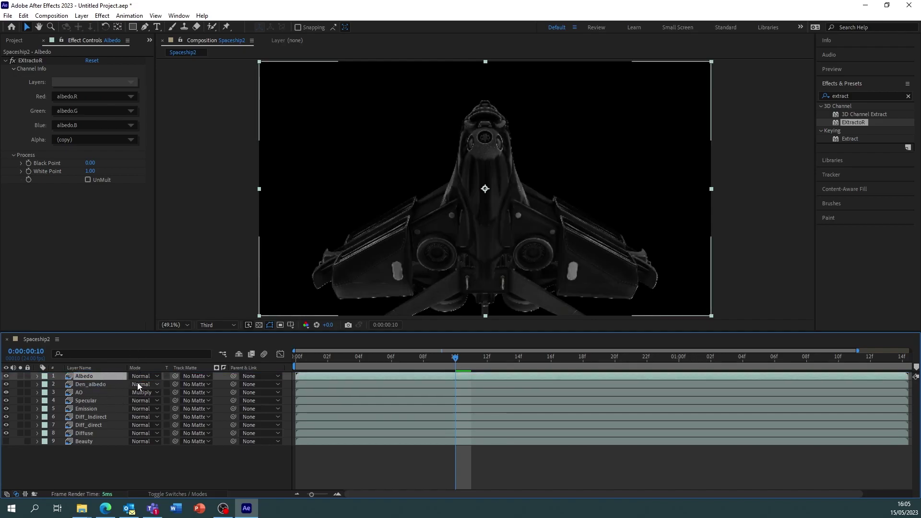
# - Move Albedo back down the stack and set Specular and Emission to Add blend mode
pyautogui.moveTo(89, 377); pyautogui.dragTo(121, 427)
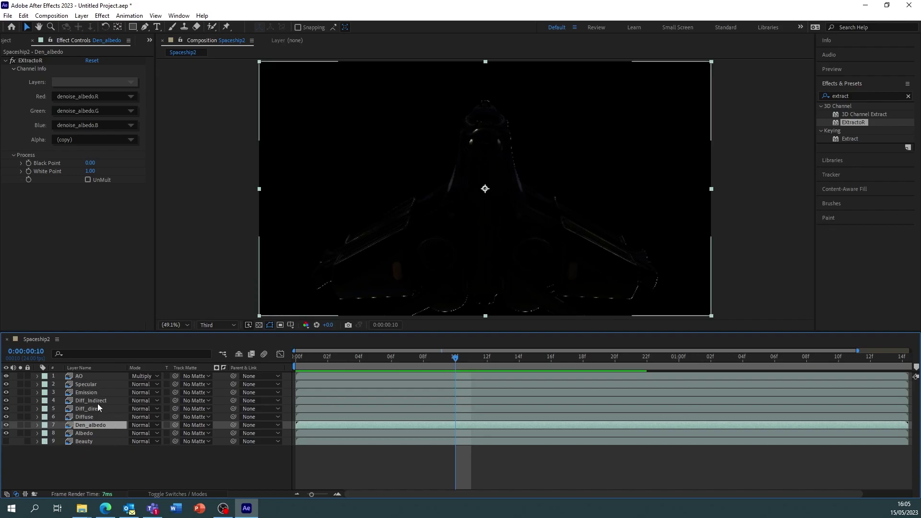
pyautogui.click(95, 384)
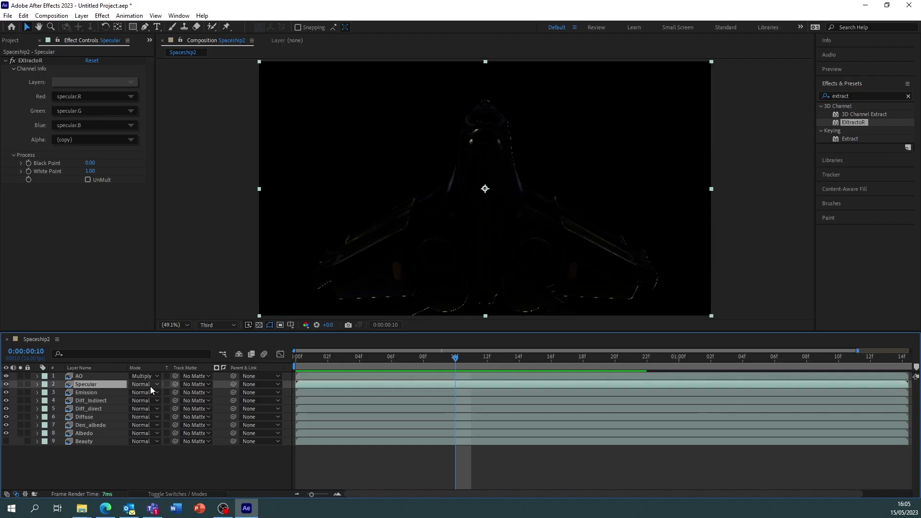
pyautogui.click(146, 387)
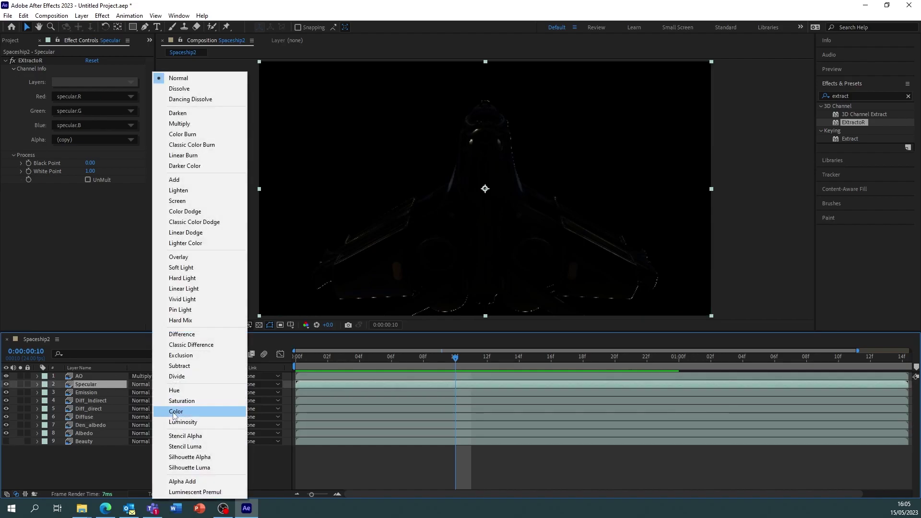
pyautogui.click(174, 180)
pyautogui.click(155, 392)
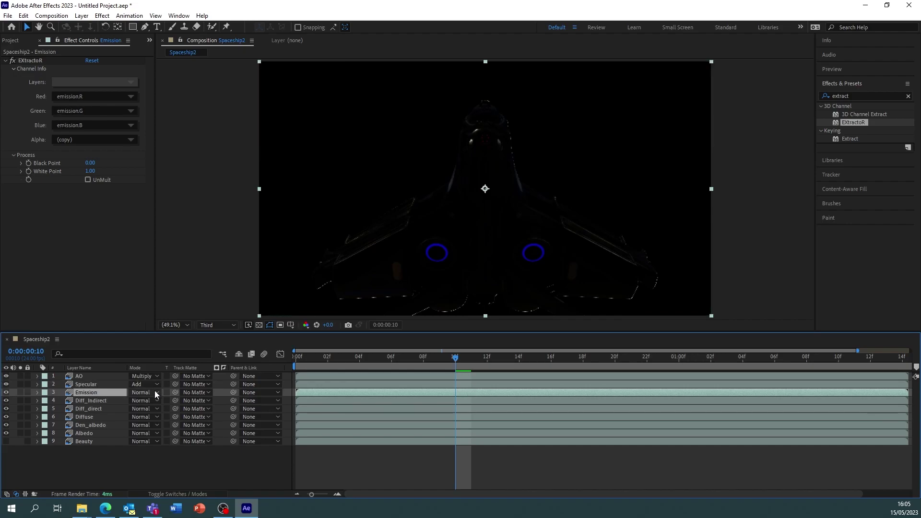
pyautogui.click(155, 392)
pyautogui.click(174, 180)
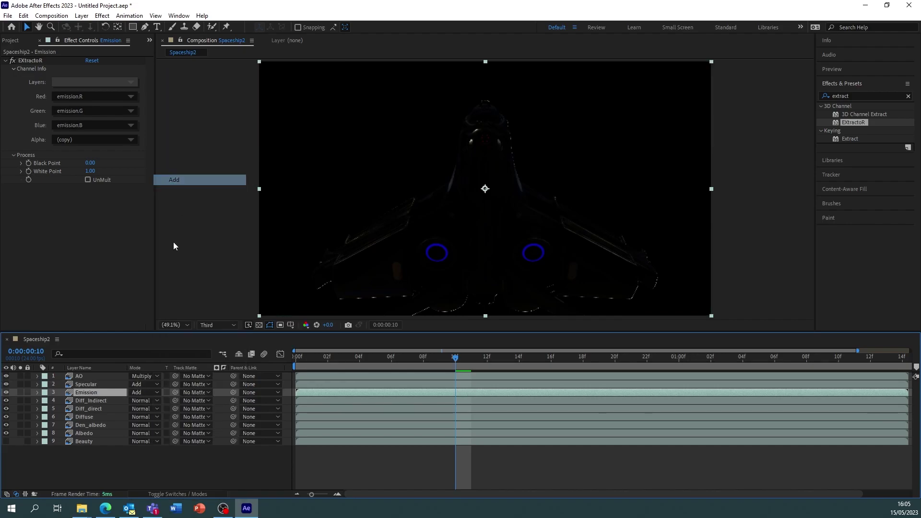
# - Set Diff_Indirect and Diff_direct to Add blend mode, then select the Diffuse layer
pyautogui.click(100, 401)
pyautogui.click(154, 400)
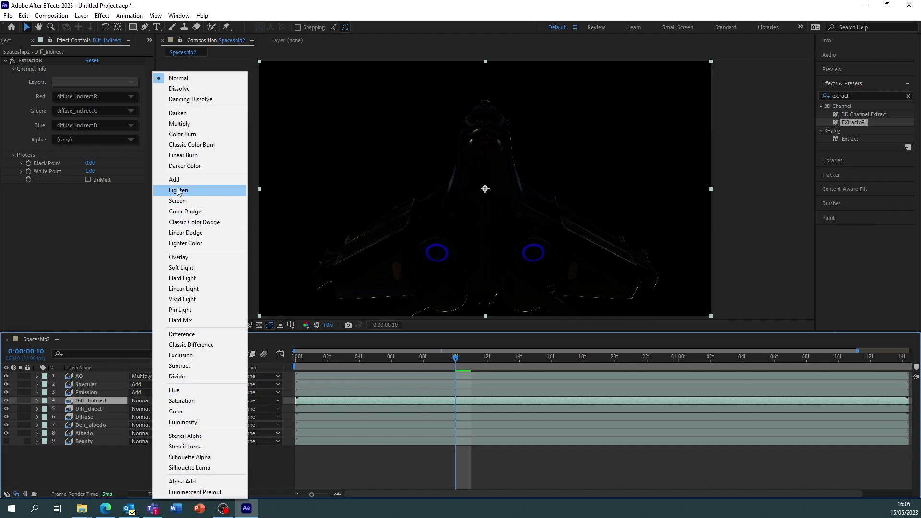
pyautogui.click(174, 179)
pyautogui.click(123, 409)
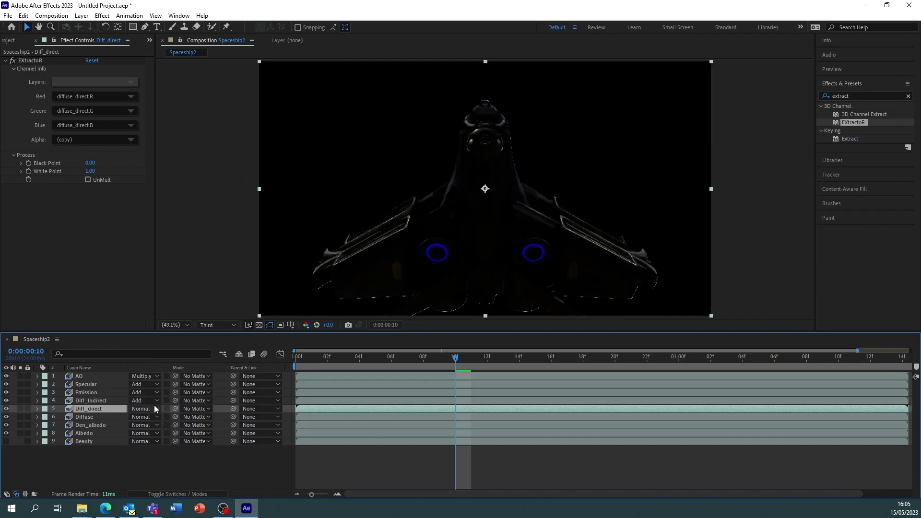
pyautogui.click(154, 408)
pyautogui.click(174, 180)
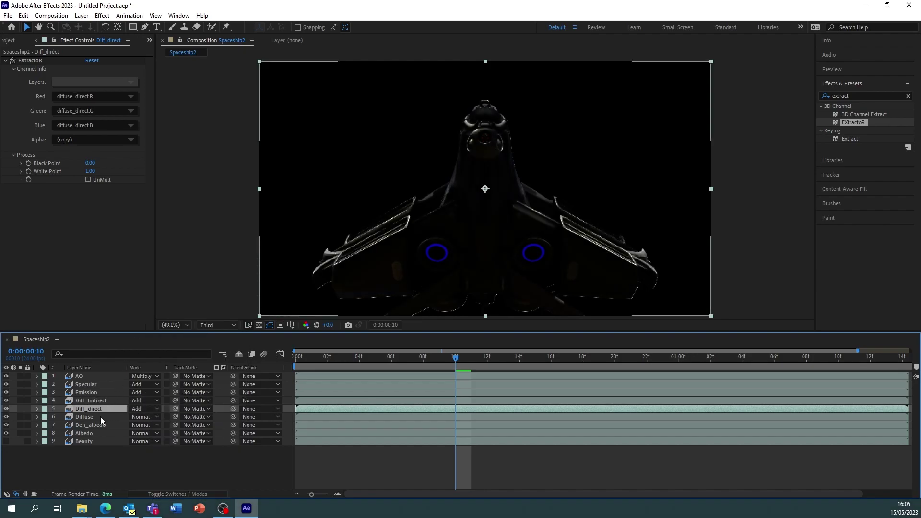
pyautogui.click(99, 416)
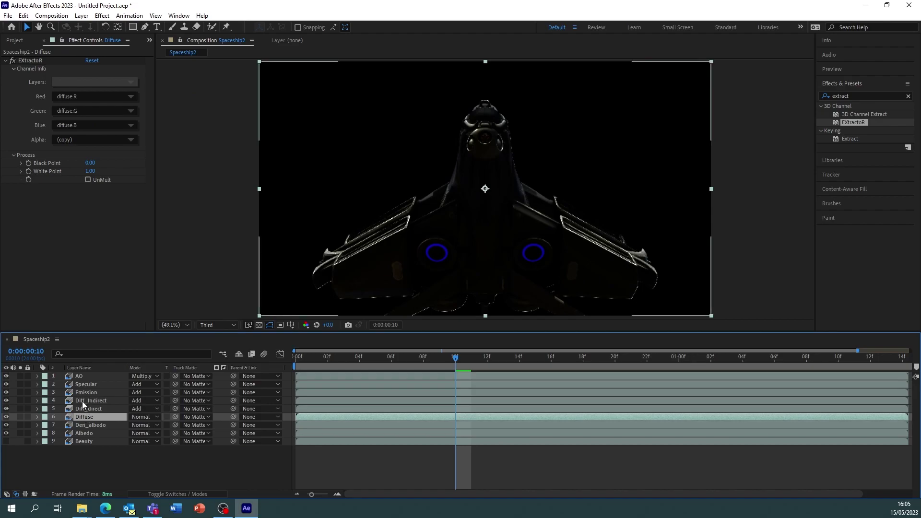
# - Move Diffuse to the bottom of the stack, hide it, and inspect Diff_Indirect and Den_albedo
pyautogui.moveTo(89, 417); pyautogui.dragTo(39, 460)
pyautogui.click(6, 441)
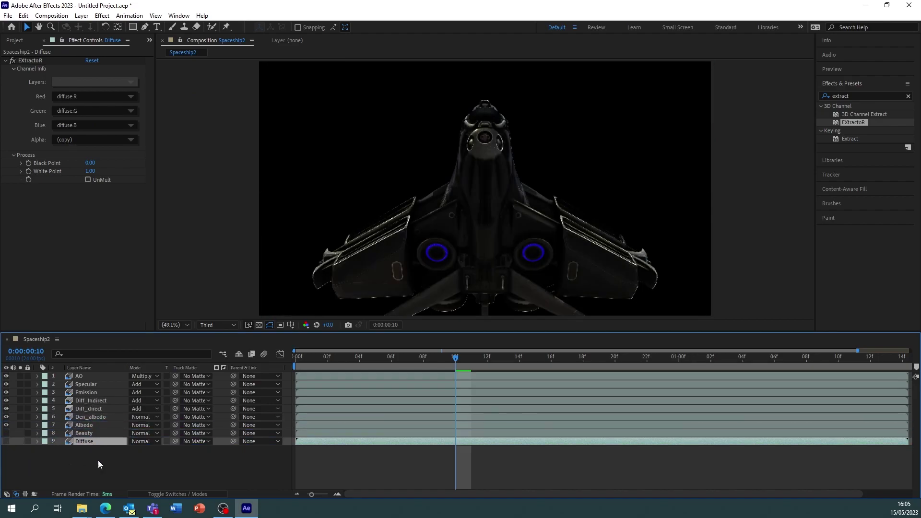
pyautogui.click(94, 401)
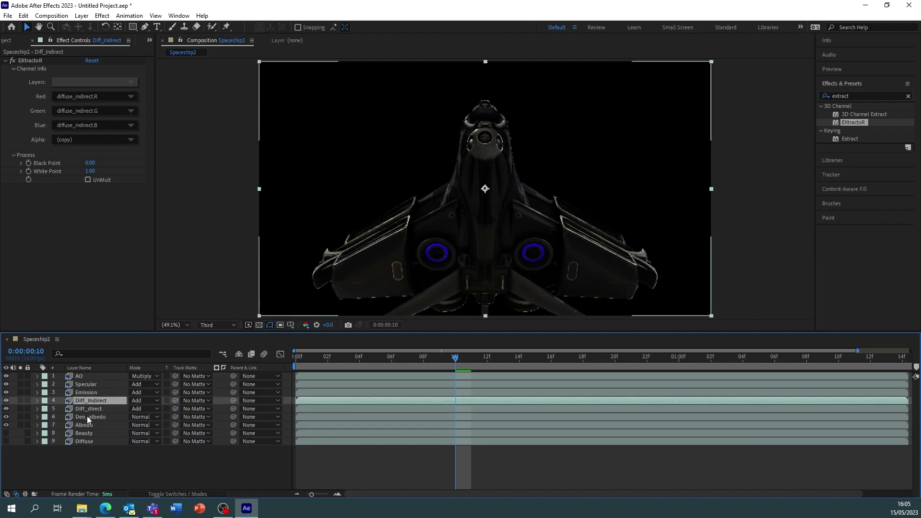
pyautogui.click(88, 417)
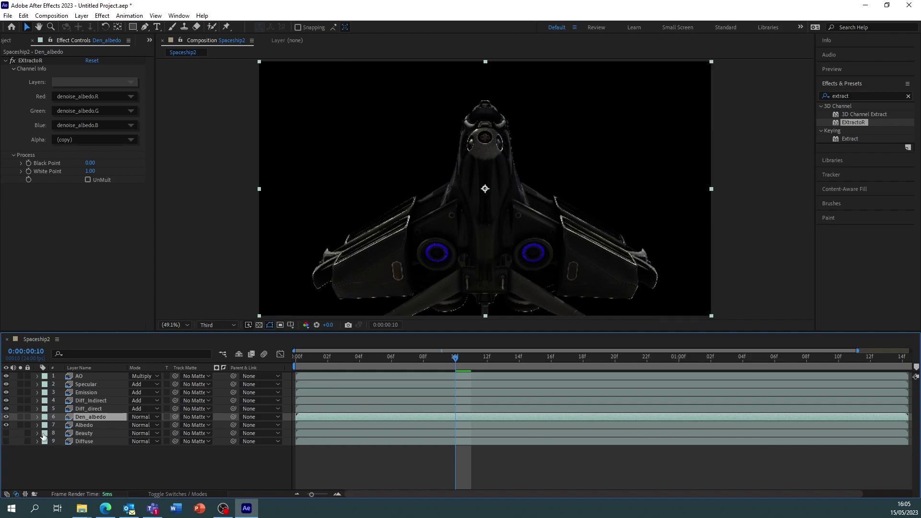
# - Move Albedo to the bottom and hide both the Albedo and Beauty passes
pyautogui.click(6, 433)
pyautogui.moveTo(84, 433)
pyautogui.mouseDown()
pyautogui.moveTo(87, 378)
pyautogui.moveTo(88, 441)
pyautogui.moveTo(84, 416)
pyautogui.moveTo(85, 428)
pyautogui.mouseUp()
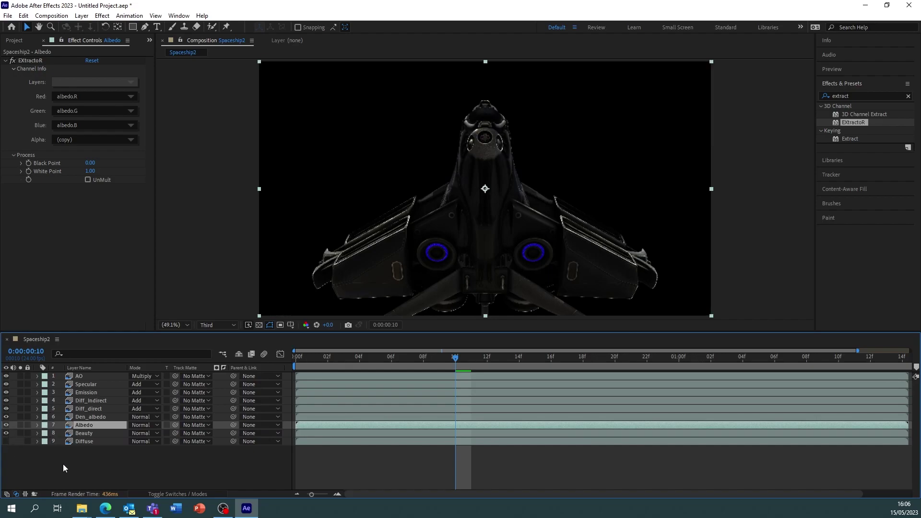
pyautogui.click(6, 425)
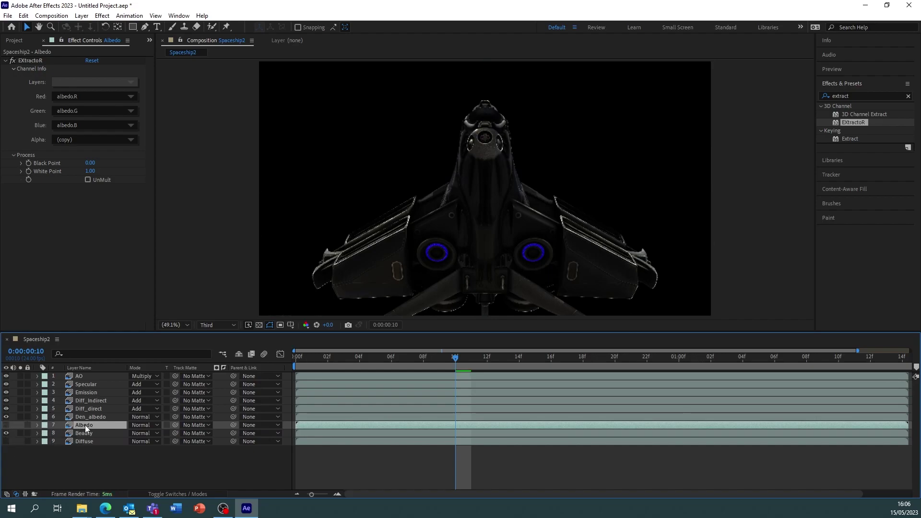
pyautogui.moveTo(84, 425); pyautogui.dragTo(98, 447)
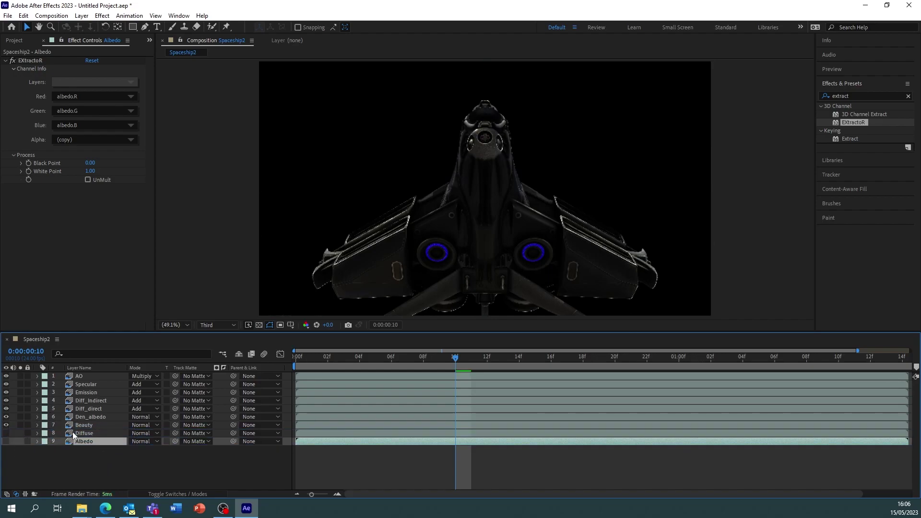
pyautogui.click(6, 425)
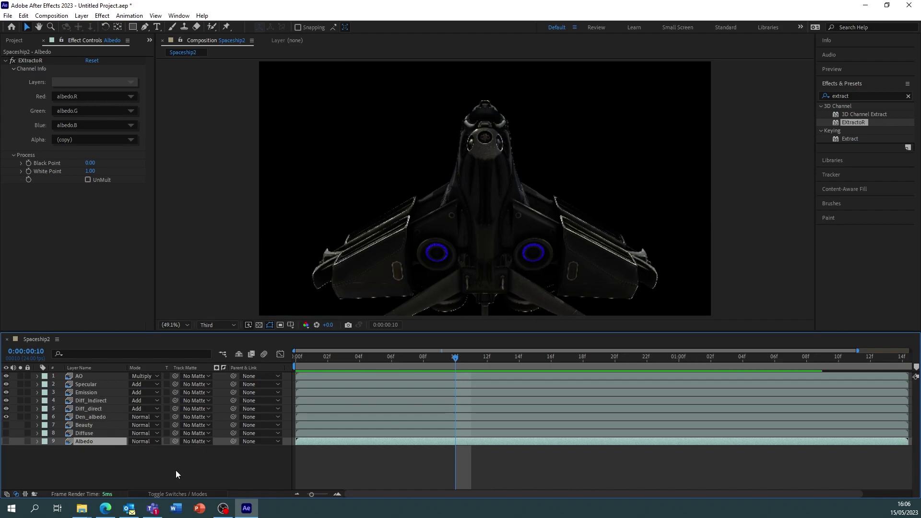
# - Select the Emission layer so its effect settings appear in Effect Controls
pyautogui.click(93, 390)
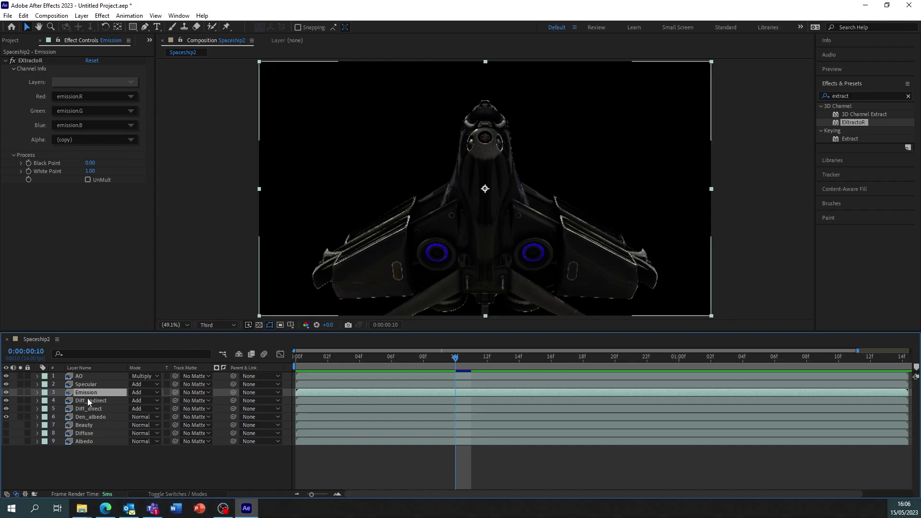
# - Apply Levels to the Emission pass and raise its Gamma to 2.47
pyautogui.click(866, 94)
pyautogui.hotkey('ctrl', 'a')
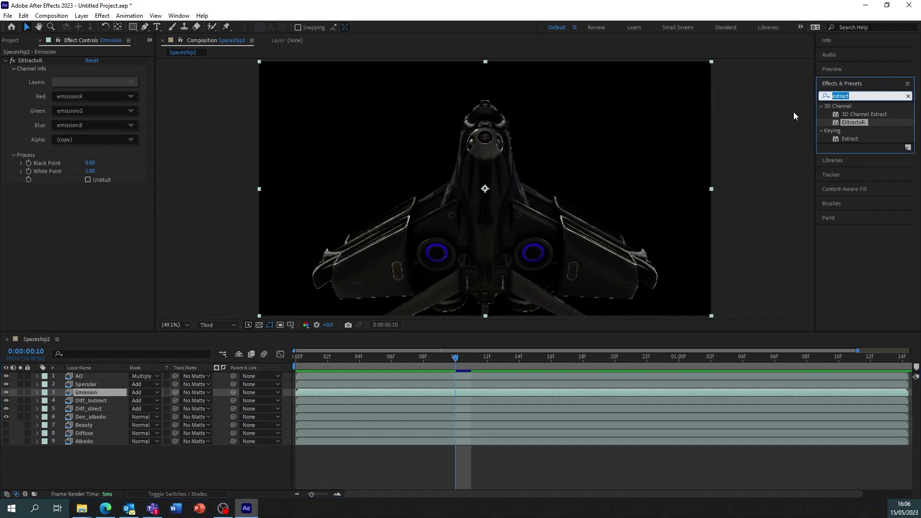
pyautogui.write('level')
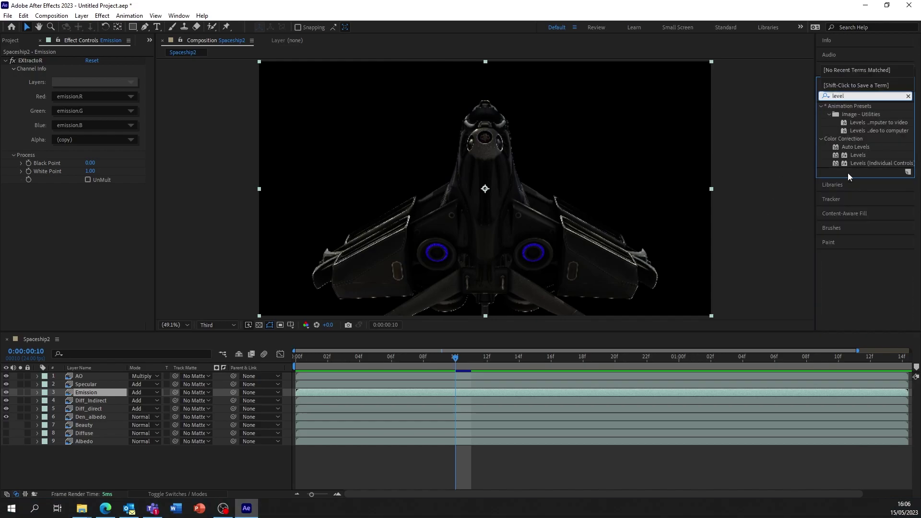
pyautogui.doubleClick(862, 151)
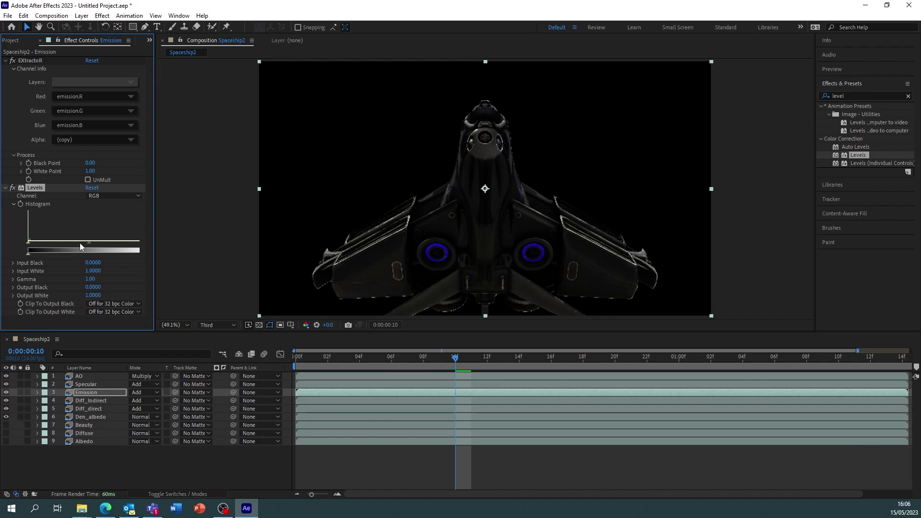
pyautogui.moveTo(89, 245); pyautogui.dragTo(137, 243)
pyautogui.moveTo(92, 237); pyautogui.dragTo(50, 245)
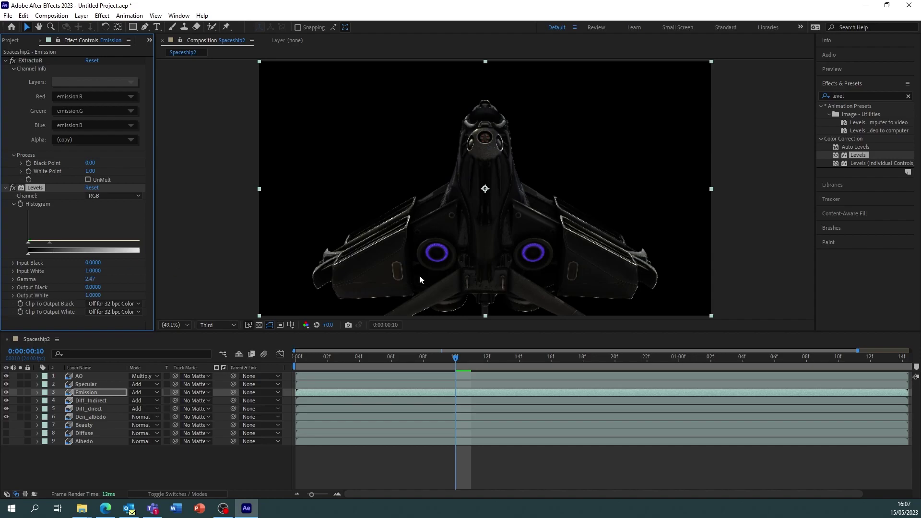
# - Apply Hue/Saturation to Emission with Master Saturation 66, briefly toggling Levels to compare
pyautogui.click(860, 96)
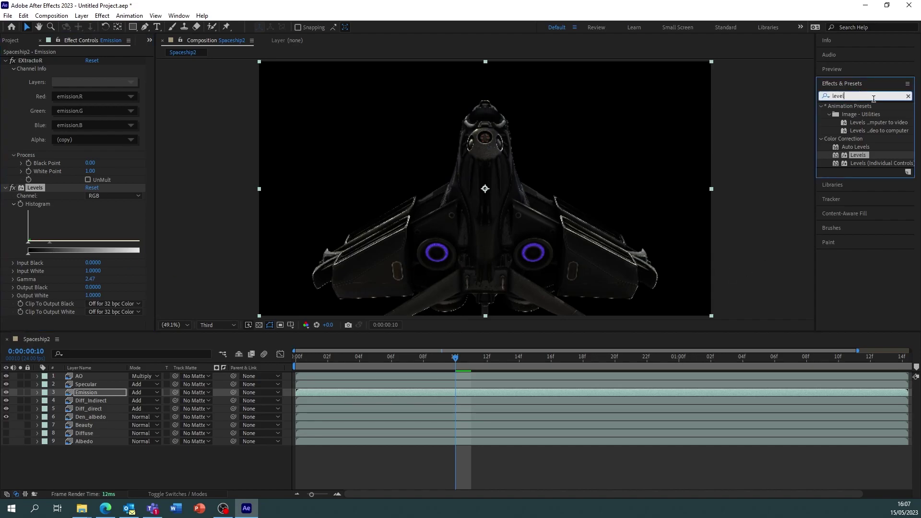
pyautogui.write('saturation')
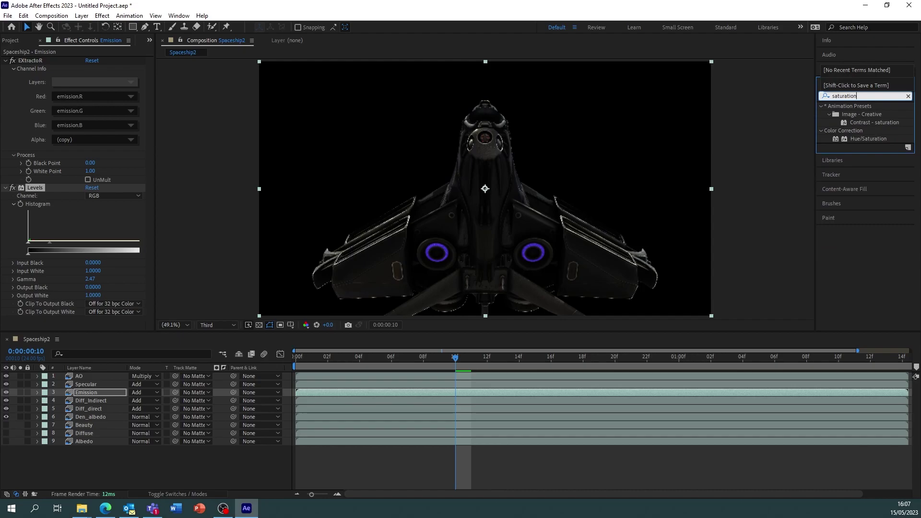
pyautogui.press('Return')
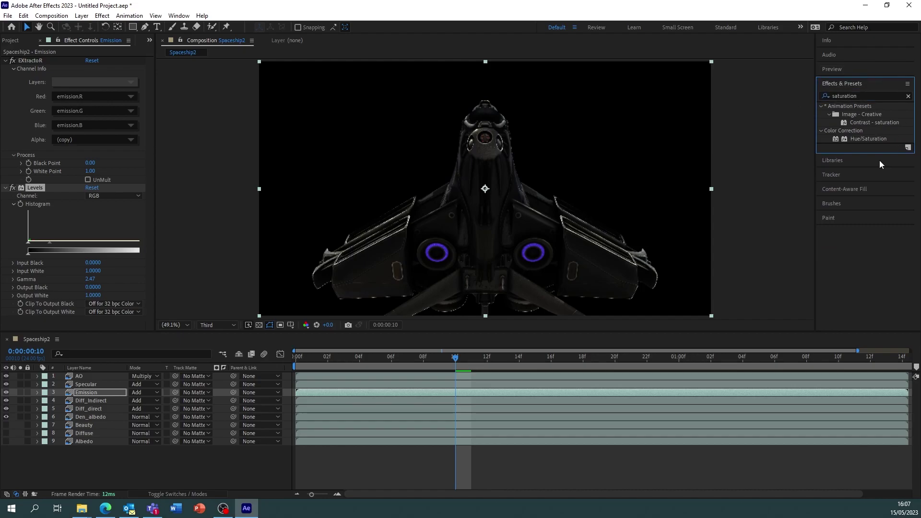
pyautogui.doubleClick(876, 138)
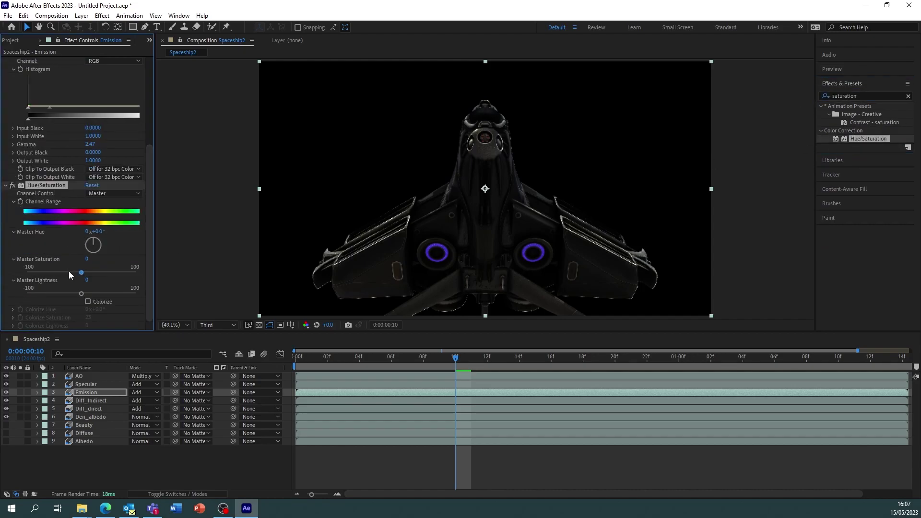
pyautogui.moveTo(82, 272); pyautogui.dragTo(118, 271)
pyautogui.scroll(3, 63, 154)
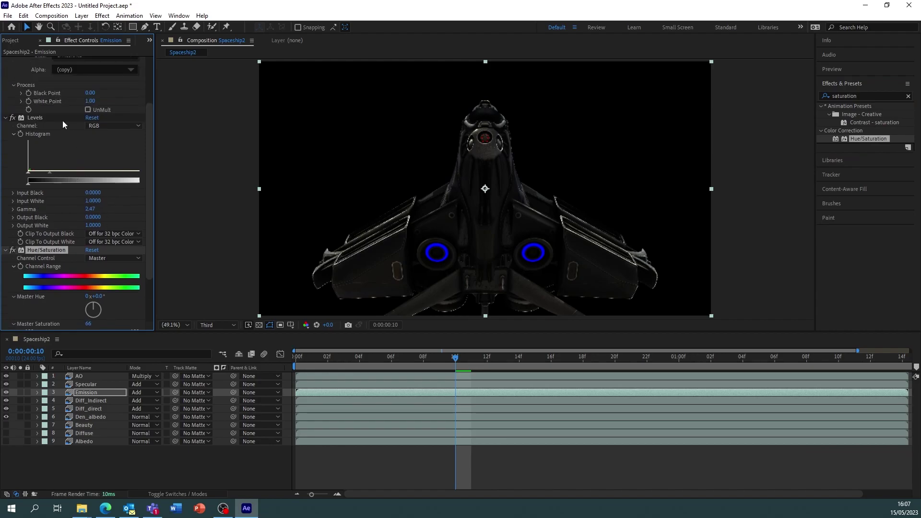
pyautogui.click(12, 117)
pyautogui.click(12, 117)
pyautogui.scroll(-2, 58, 230)
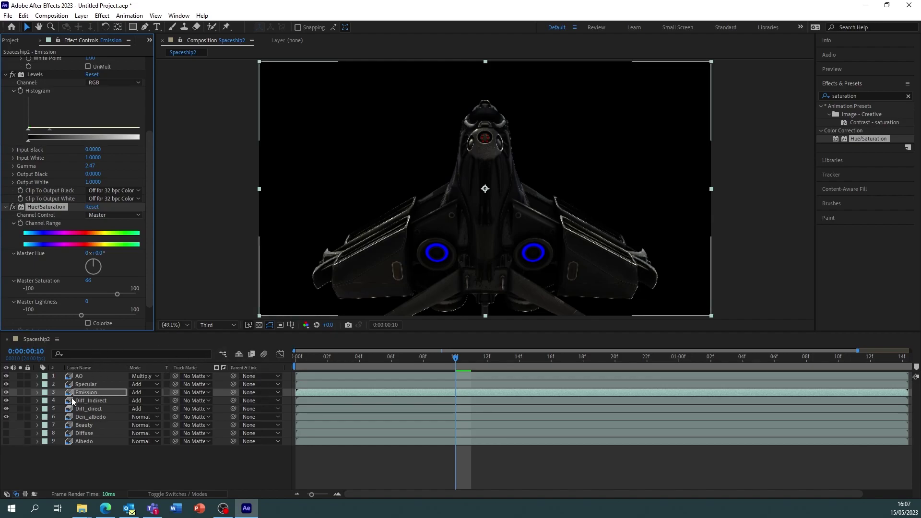
pyautogui.click(6, 393)
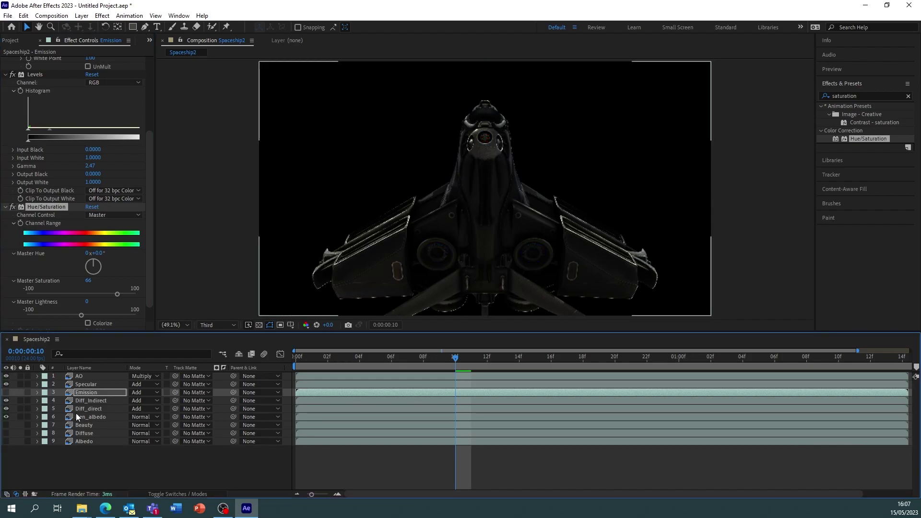
pyautogui.click(5, 393)
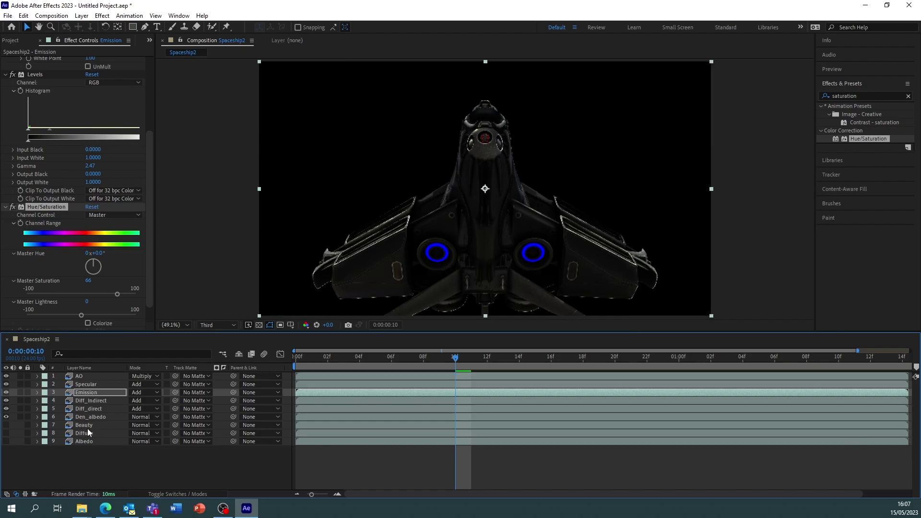
pyautogui.moveTo(88, 428); pyautogui.dragTo(84, 375)
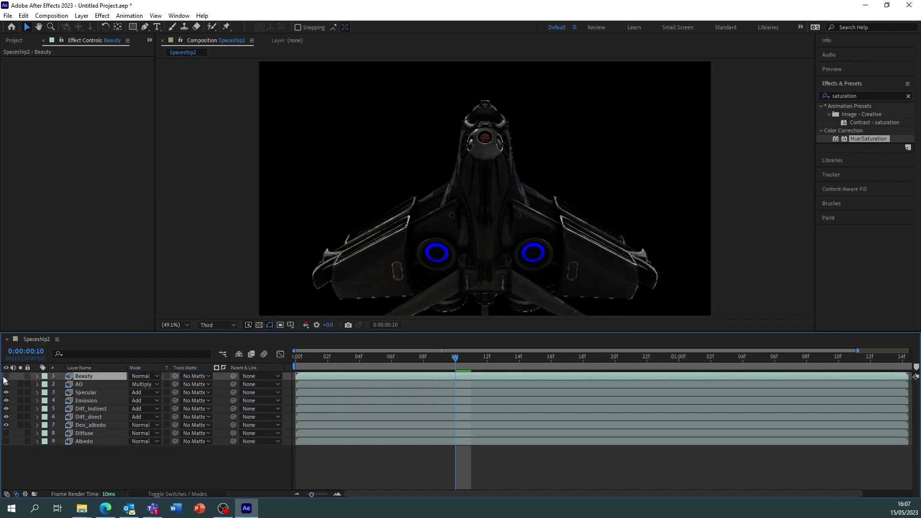
pyautogui.click(6, 376)
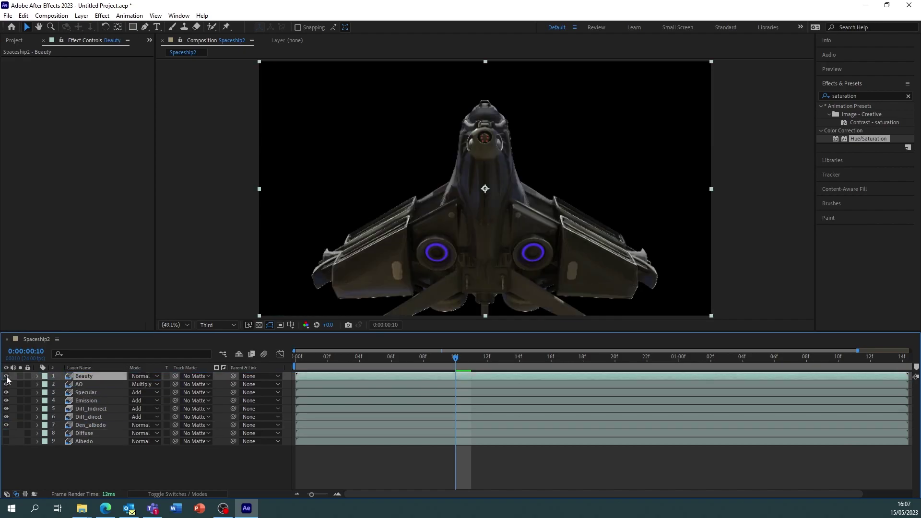
pyautogui.click(6, 377)
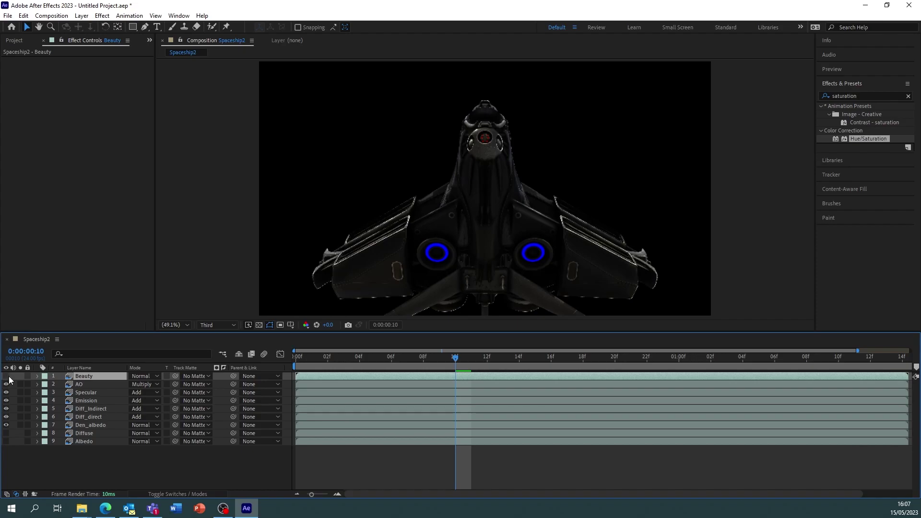
pyautogui.click(7, 376)
pyautogui.click(7, 376)
pyautogui.moveTo(78, 432); pyautogui.dragTo(78, 430)
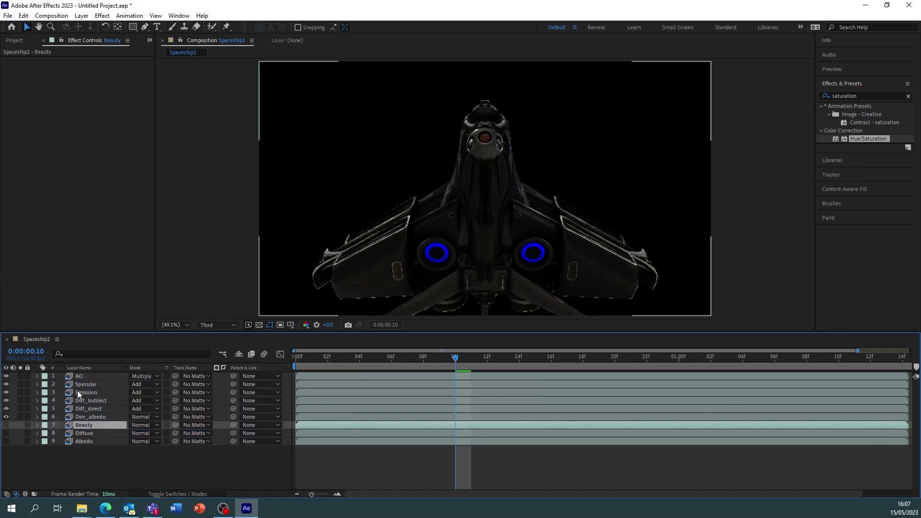
pyautogui.click(88, 378)
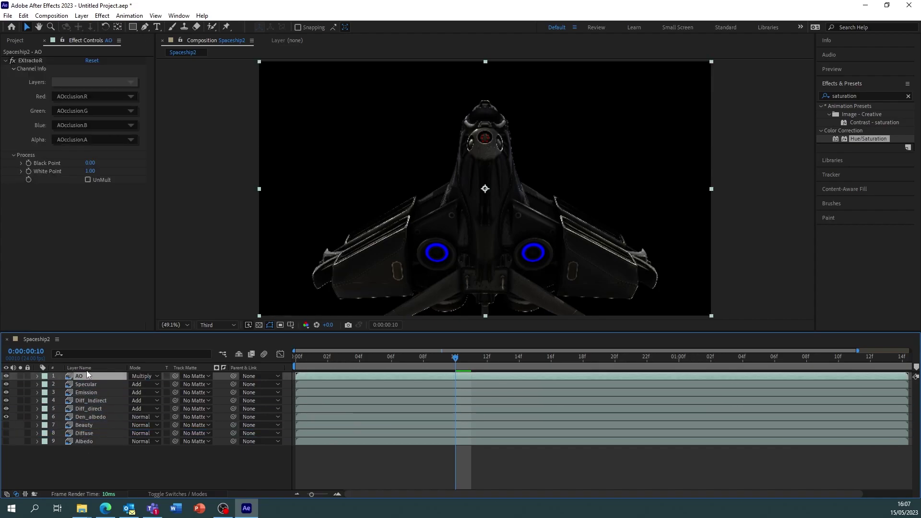